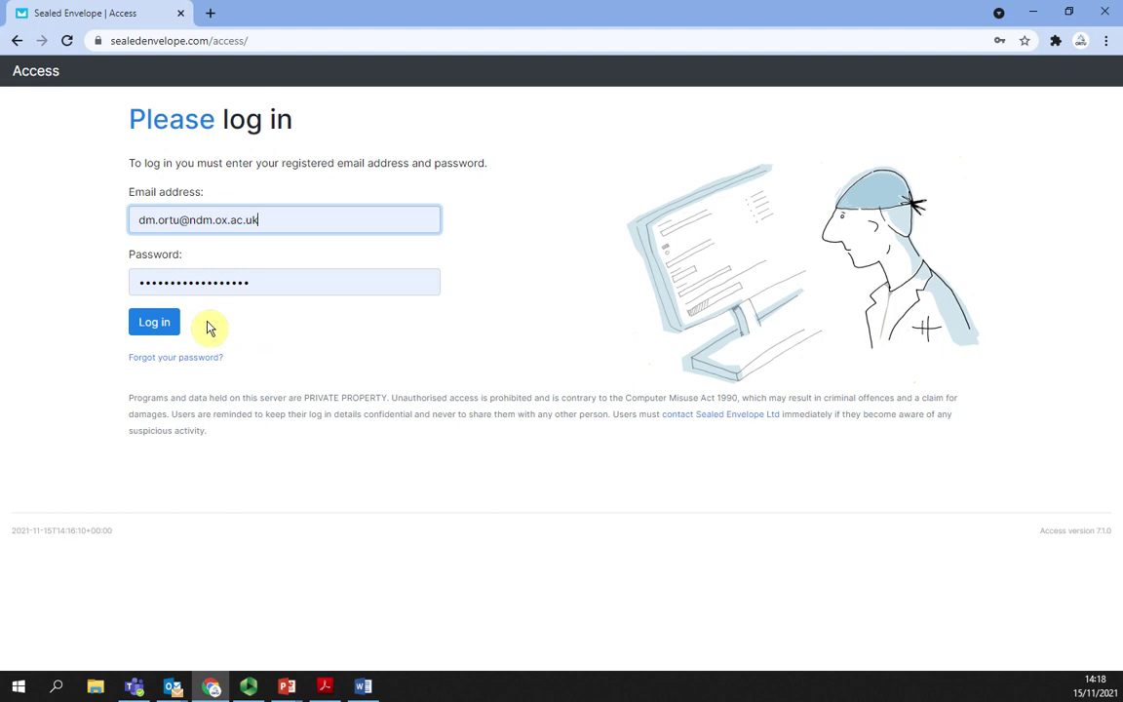
Step: Log in and list the test-environment trials, briefly checking the live list, ending on Test
{"action": "left_click", "coordinate": [154, 327]}
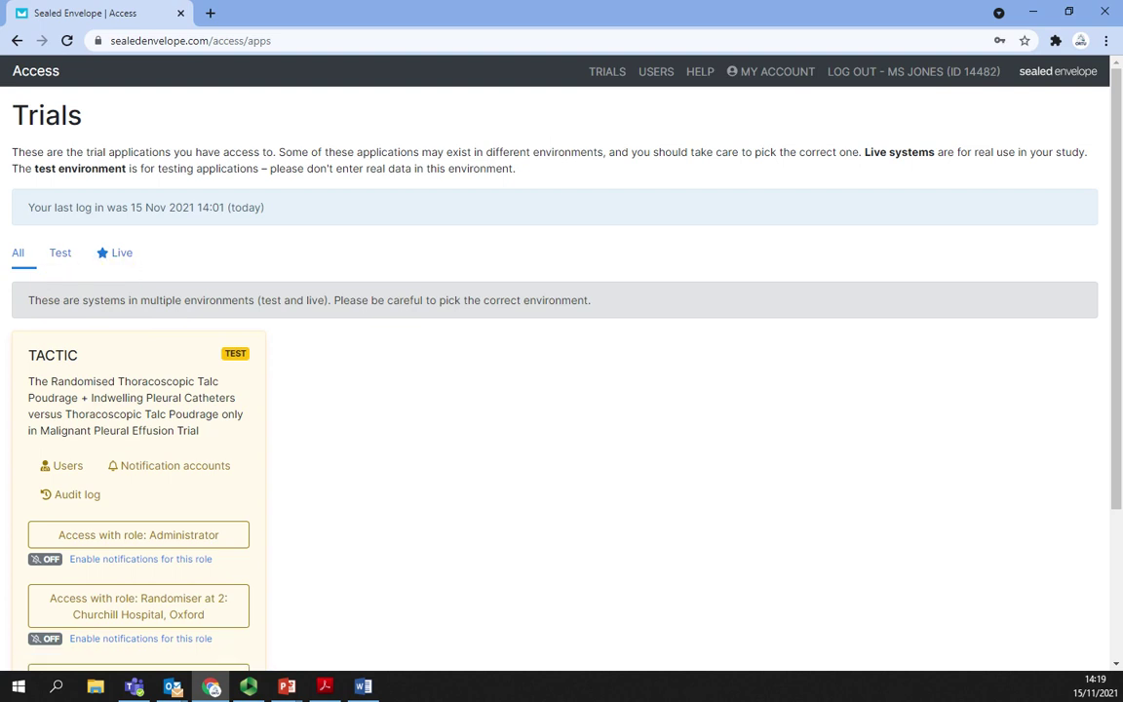
{"action": "left_click", "coordinate": [59, 255]}
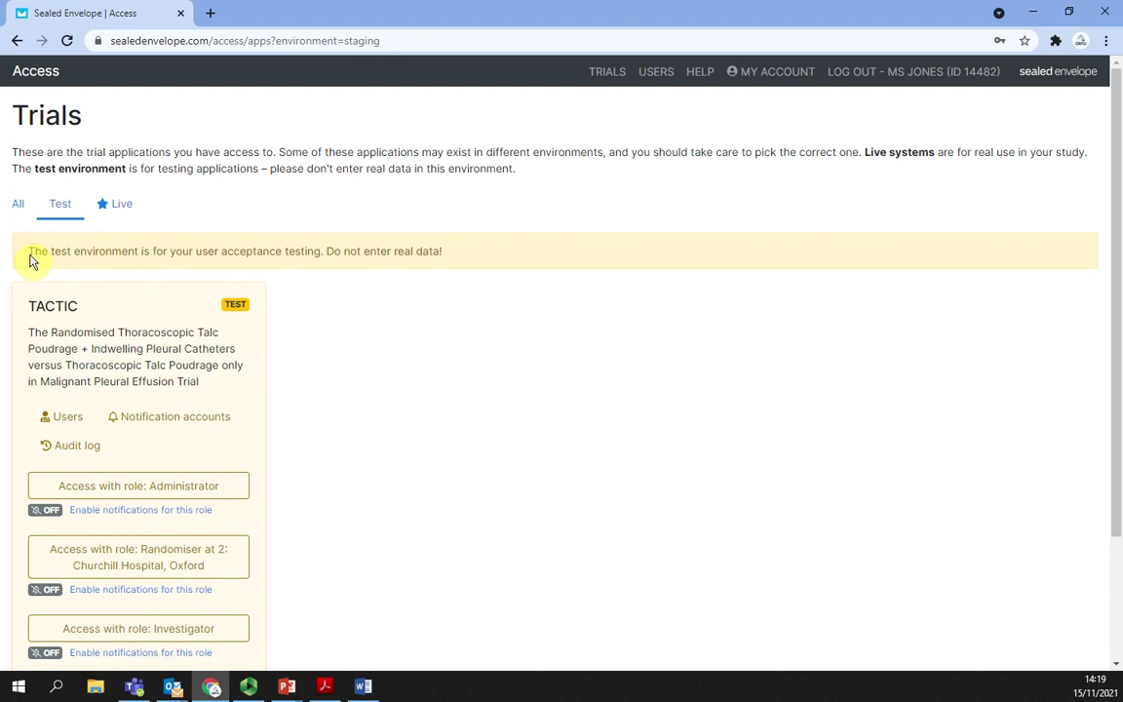
{"action": "left_click_drag", "start_coordinate": [29, 253], "coordinate": [458, 255]}
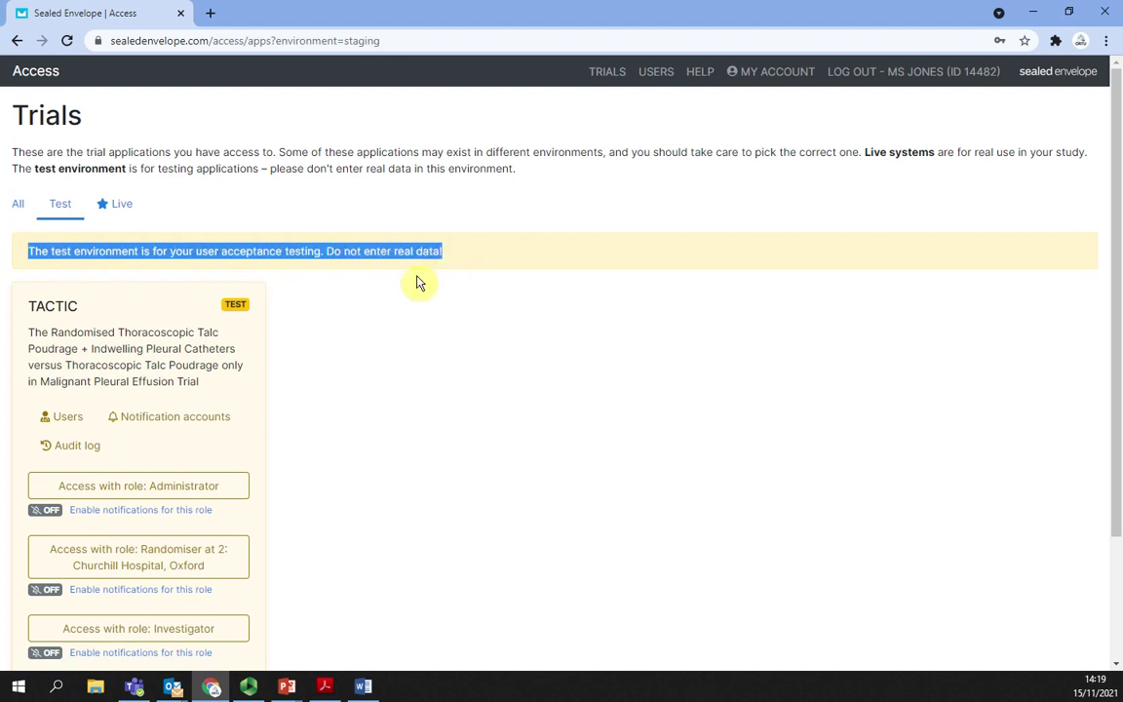
{"action": "left_click", "coordinate": [364, 319]}
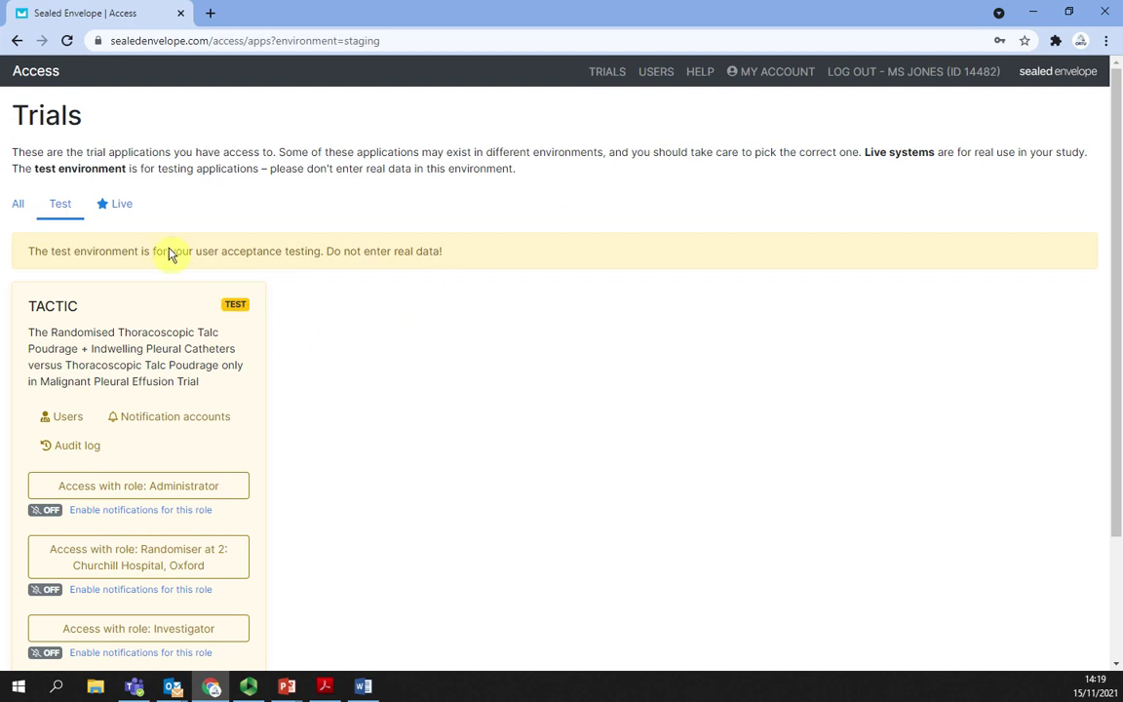
{"action": "left_click", "coordinate": [116, 205]}
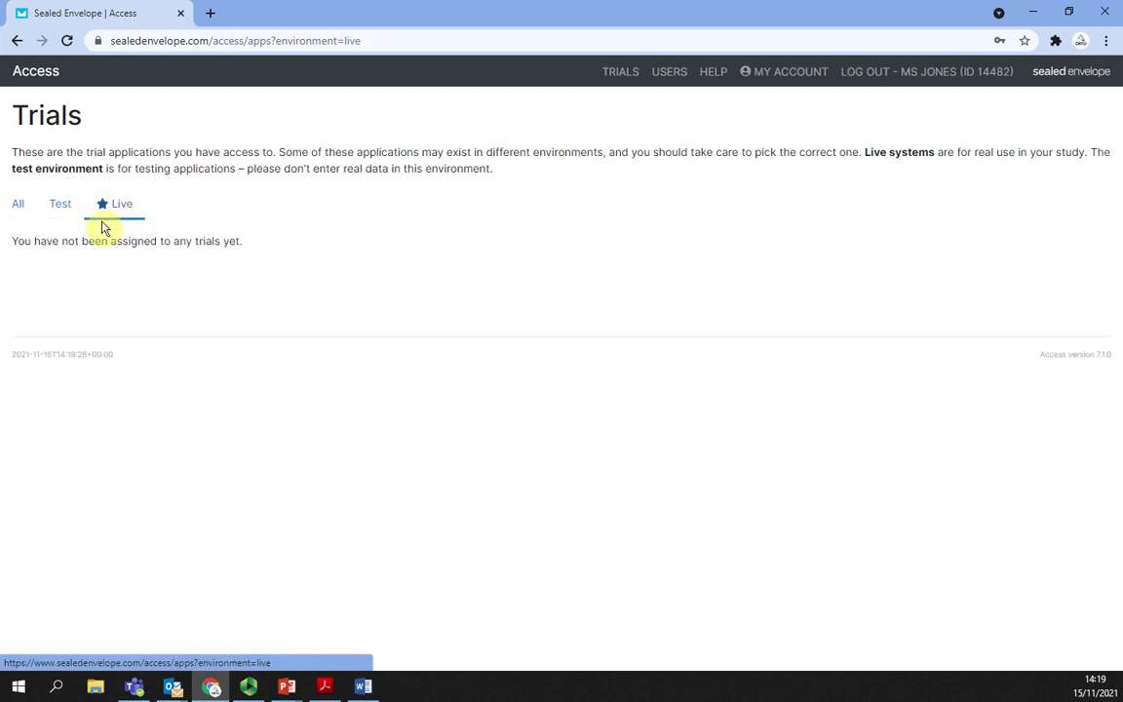
{"action": "left_click", "coordinate": [58, 211]}
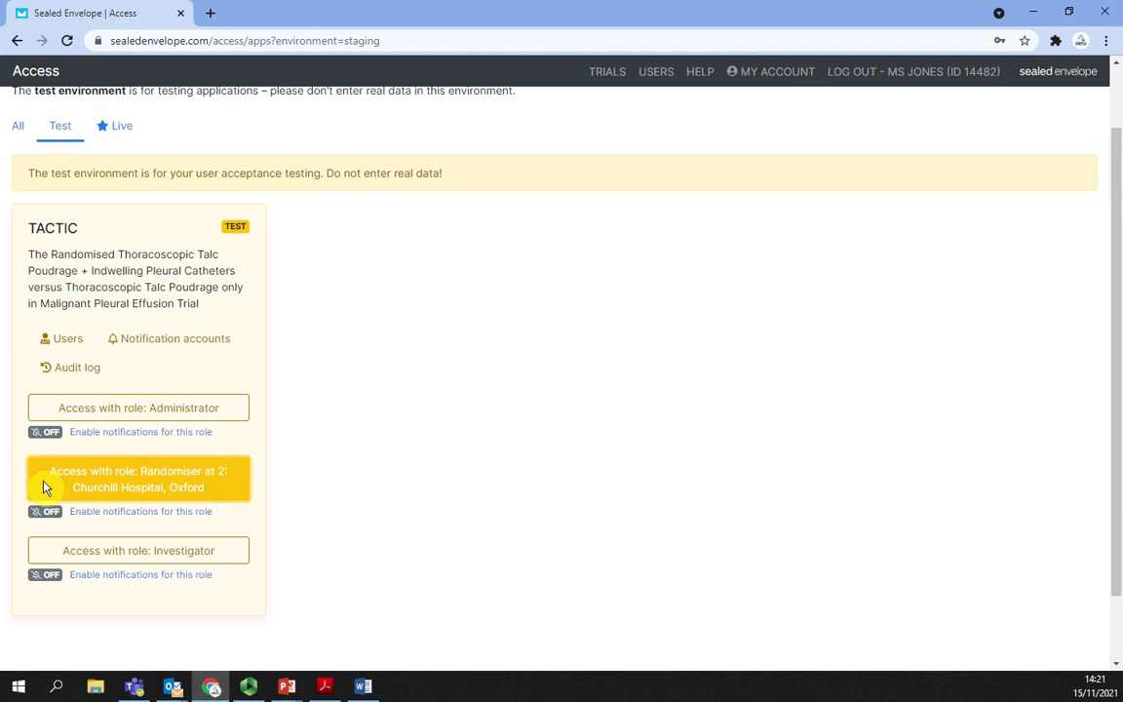
{"action": "left_click", "coordinate": [43, 485]}
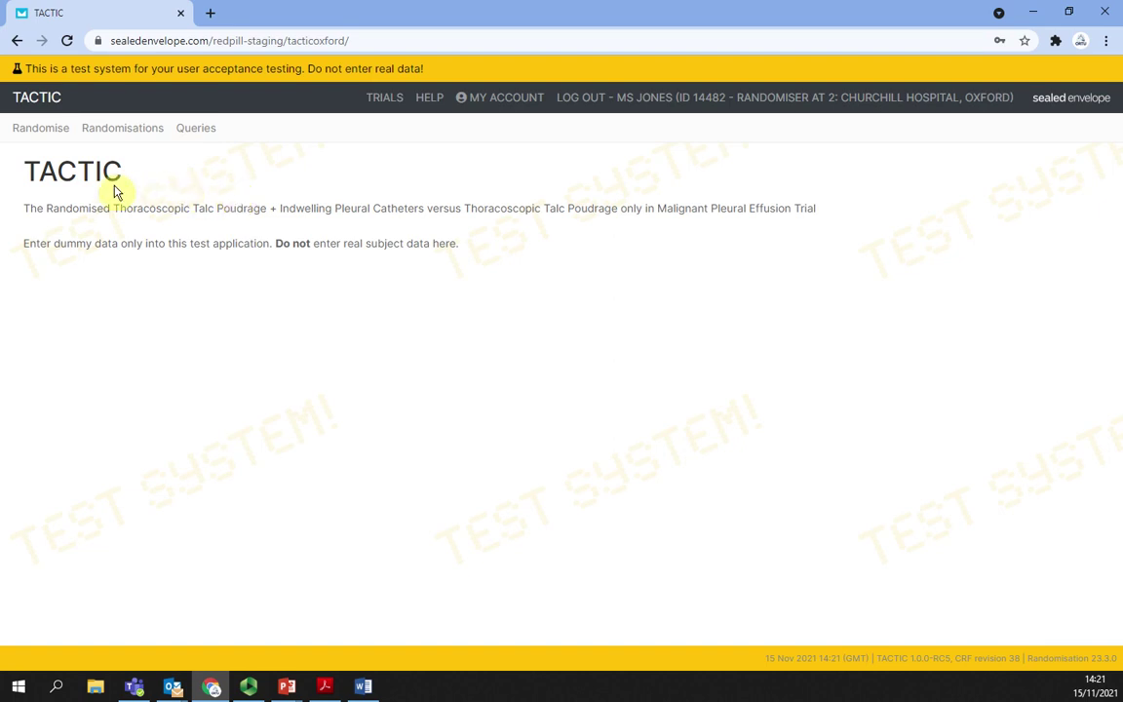
Step: Start a new TACTIC Randomisation Form from the Randomise link
{"action": "left_click", "coordinate": [35, 136]}
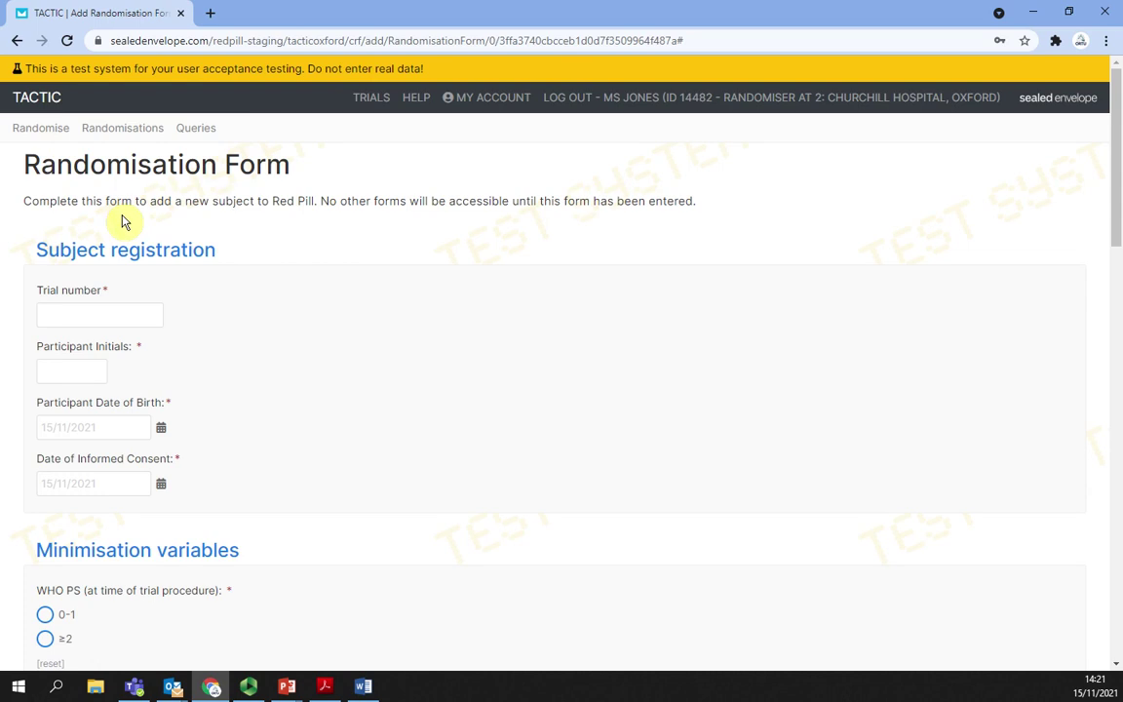
Step: Enter TC-S-001 as the trial number, then change its site part to 3
{"action": "key", "text": "Tab"}
{"action": "type", "text": "TC-S-001"}
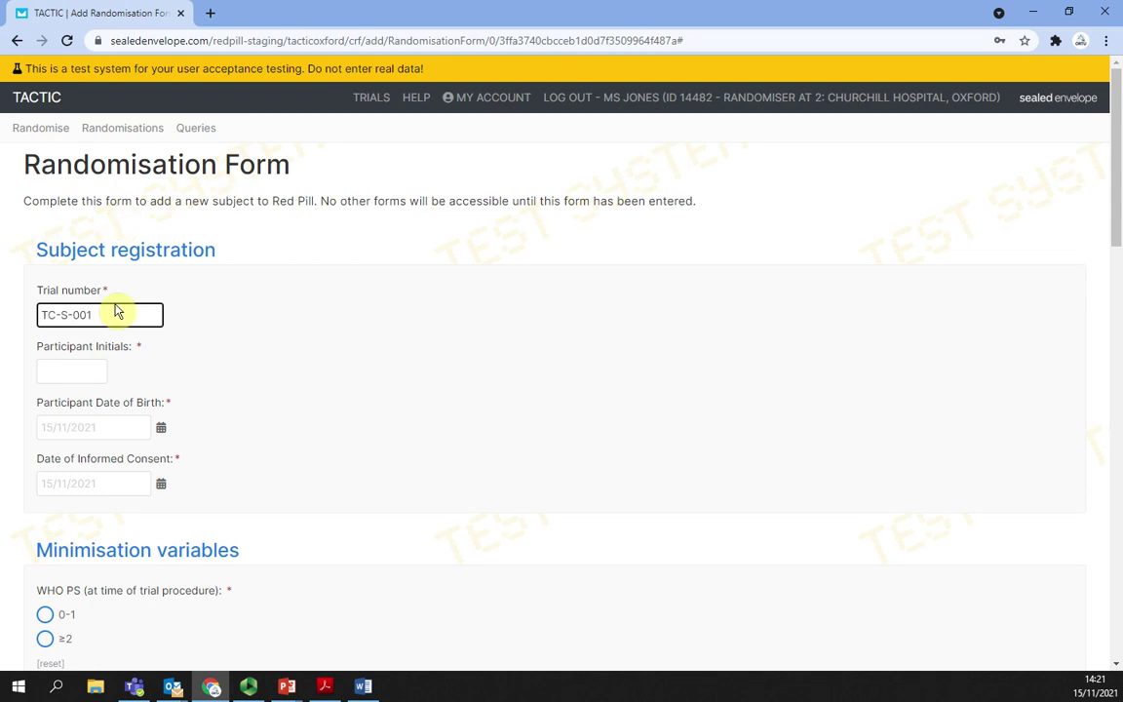
{"action": "left_click", "coordinate": [162, 342]}
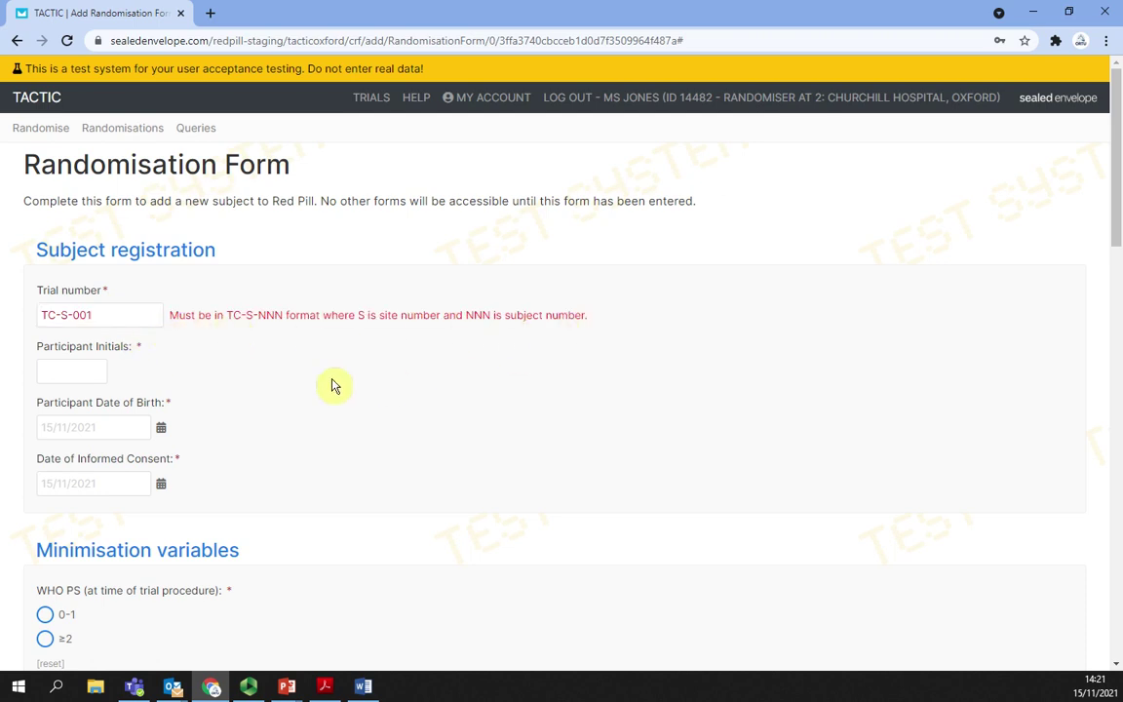
{"action": "left_click", "coordinate": [70, 324]}
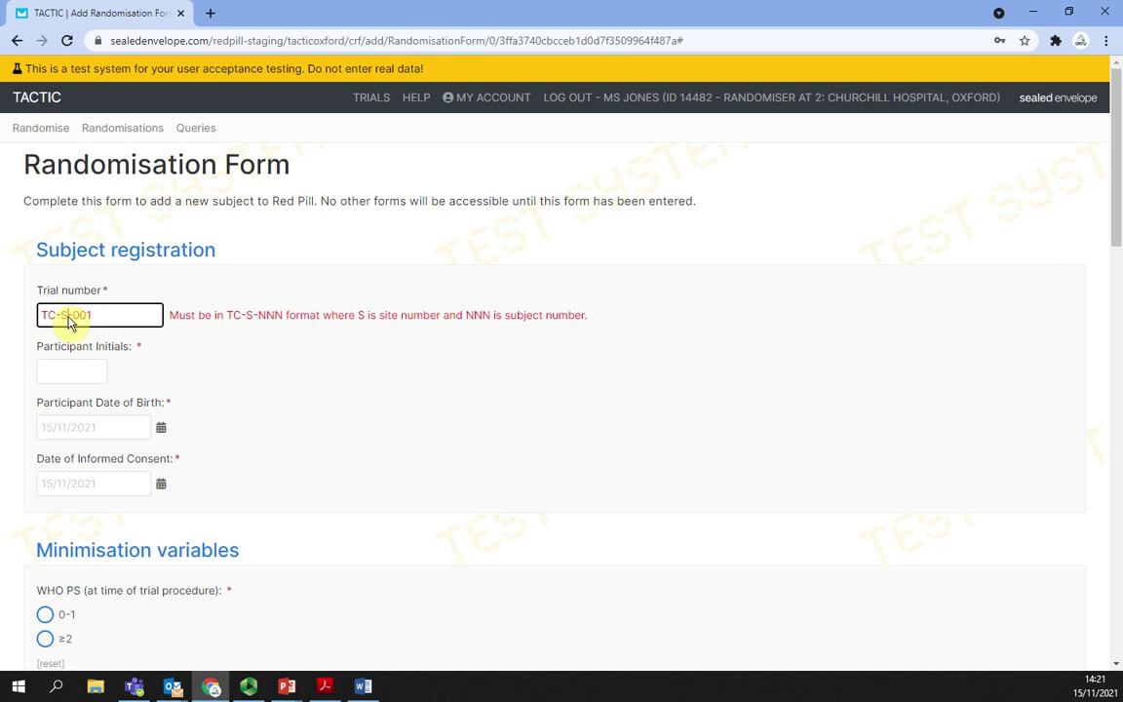
{"action": "key", "text": "BackSpace"}
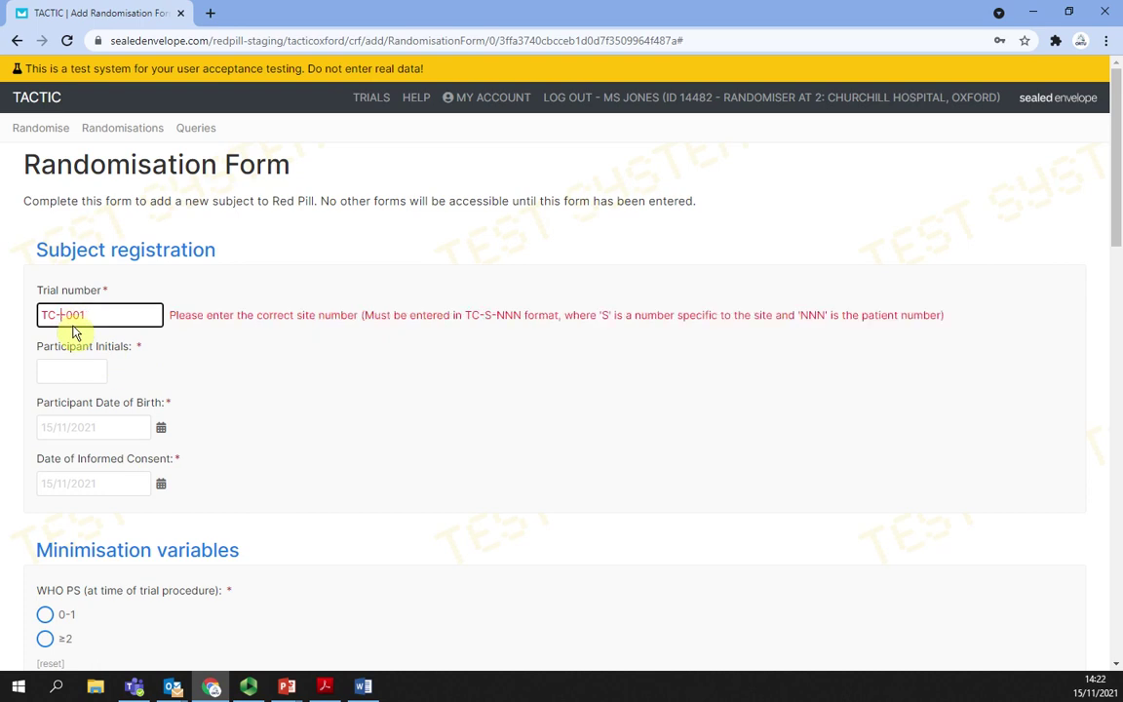
{"action": "type", "text": "3"}
{"action": "key", "text": "Tab"}
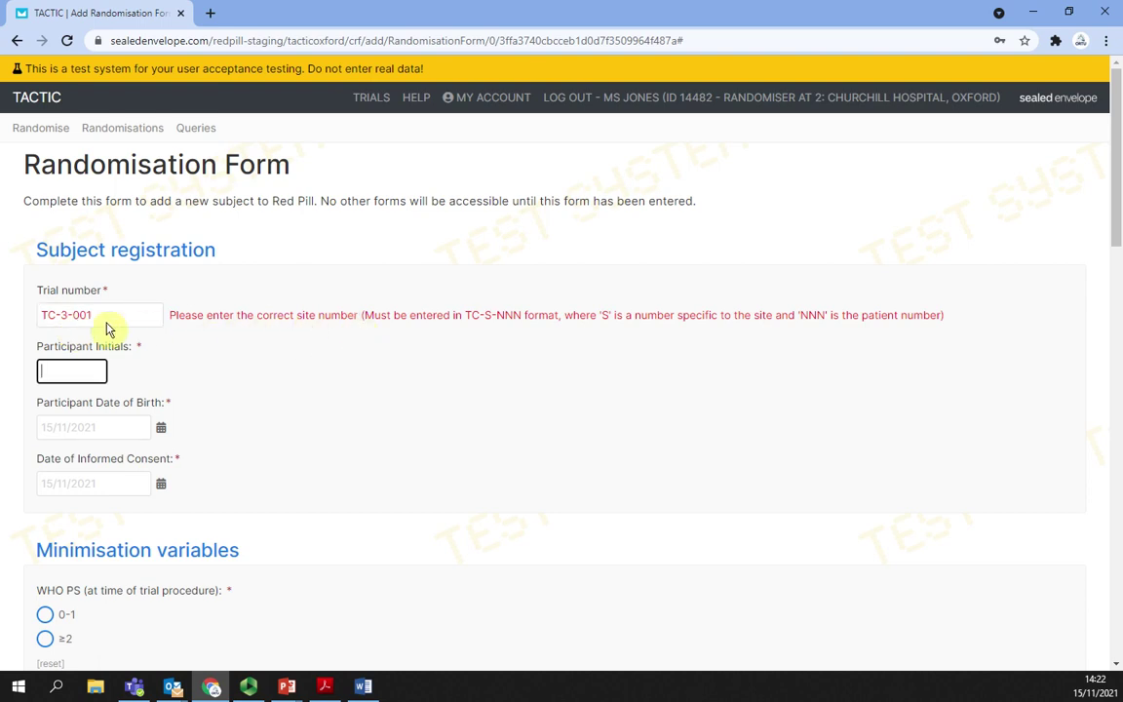
Step: Correct the trial number to TC-2-050 by setting site 2 and subject 050
{"action": "left_click", "coordinate": [69, 325]}
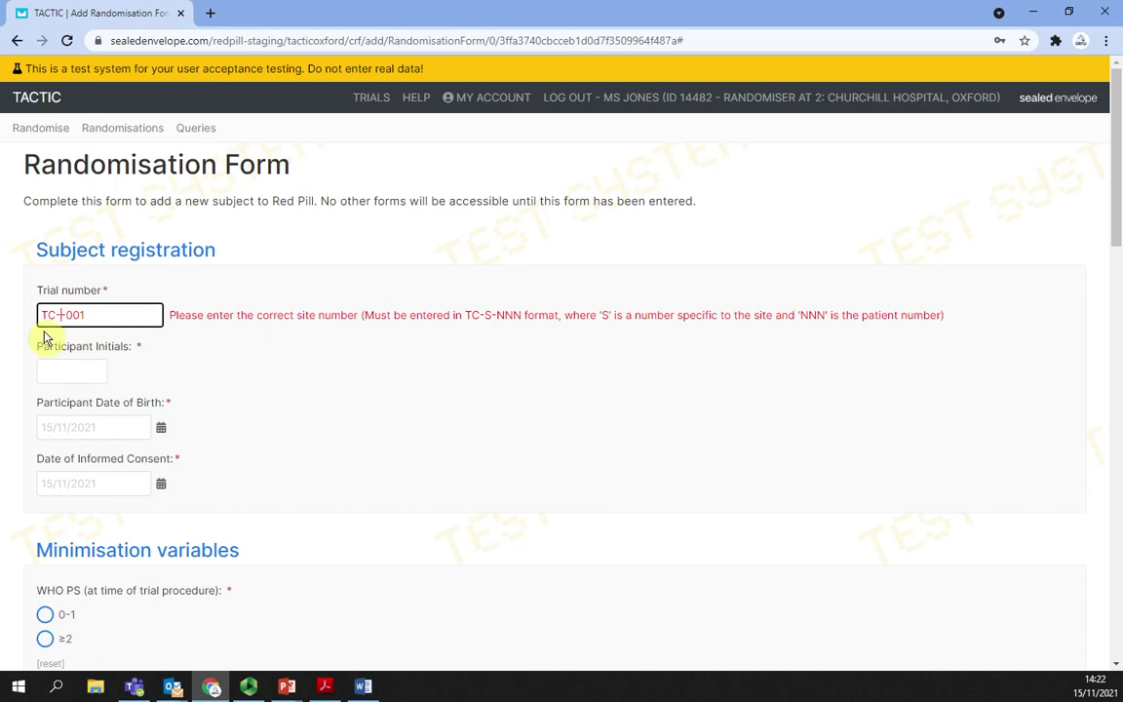
{"action": "key", "text": "BackSpace"}
{"action": "type", "text": "2"}
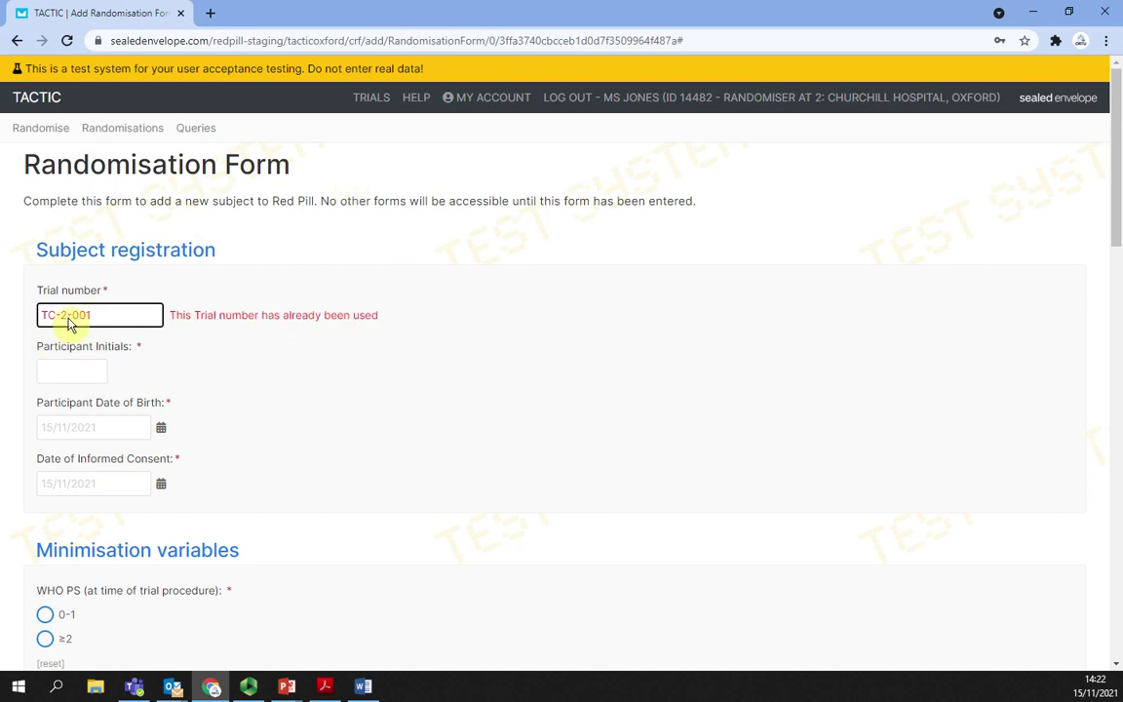
{"action": "double_click", "coordinate": [81, 322]}
{"action": "type", "text": "050"}
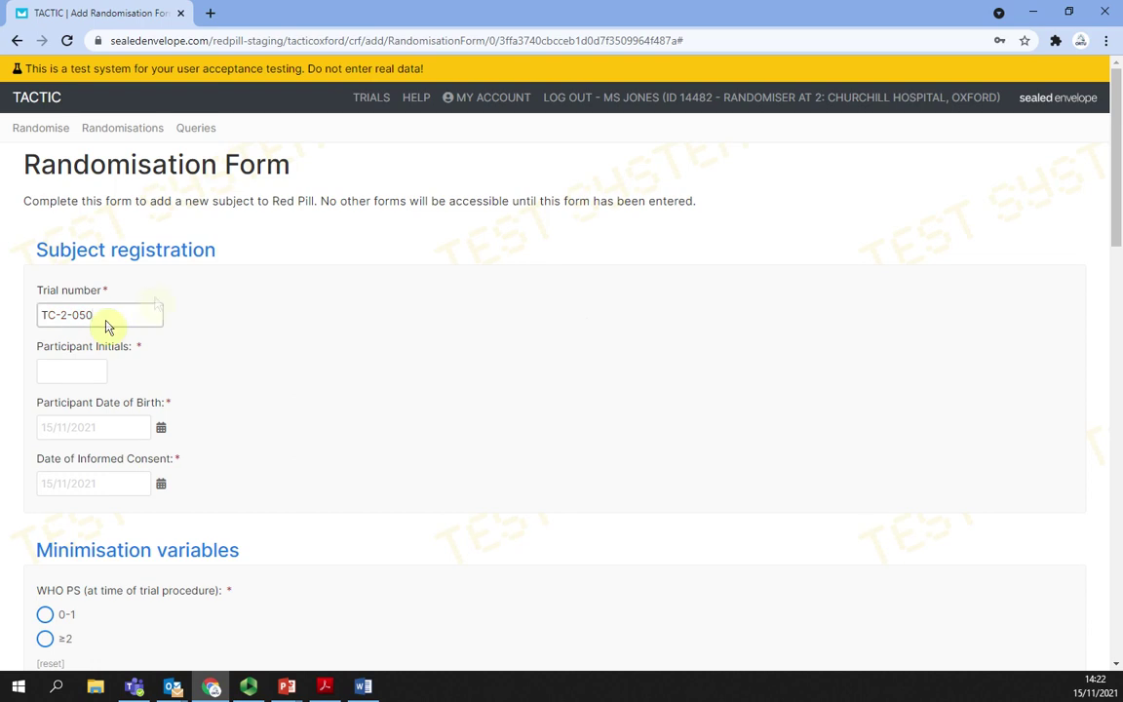
{"action": "left_click", "coordinate": [105, 320]}
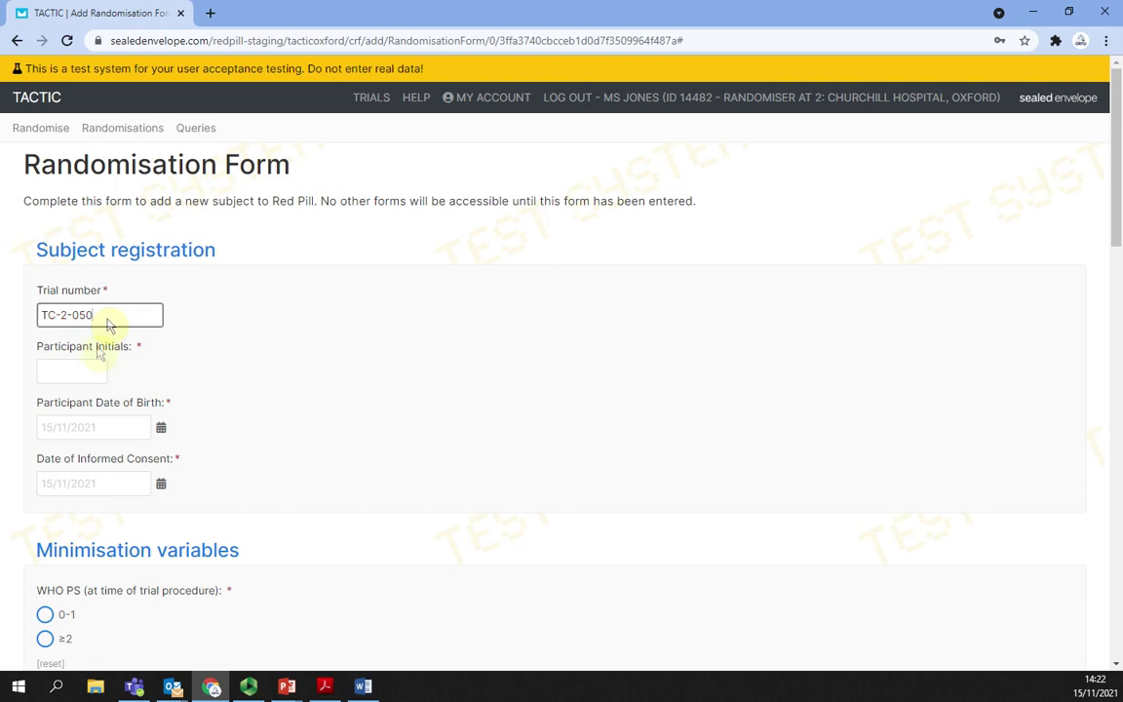
{"action": "left_click", "coordinate": [61, 375]}
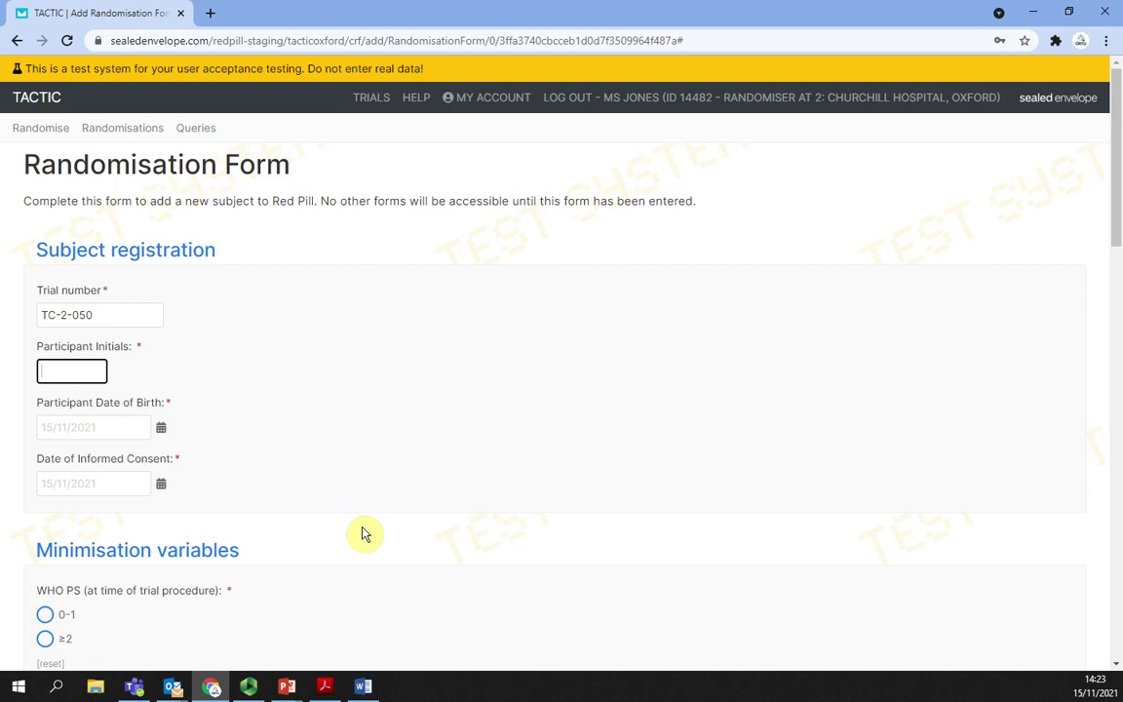
Step: Enter initials FFF, birth date 09/11/2000 and informed consent date 15/11/2021
{"action": "type", "text": "FFF"}
{"action": "left_click", "coordinate": [82, 440]}
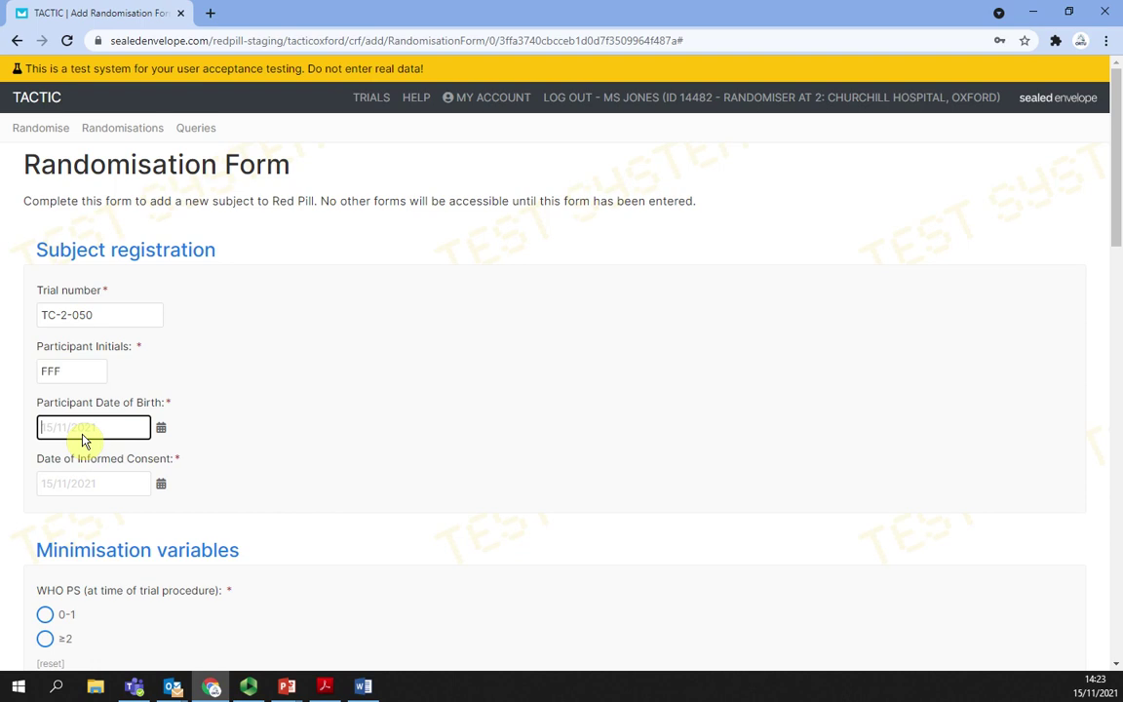
{"action": "left_click", "coordinate": [161, 430]}
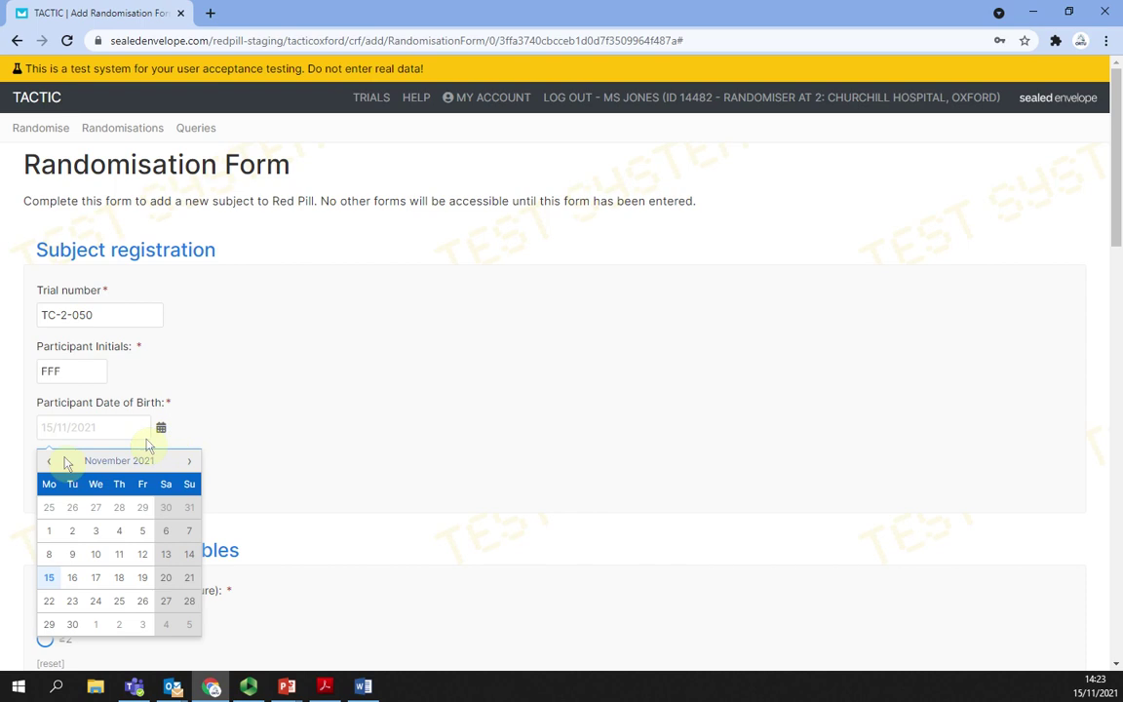
{"action": "left_click", "coordinate": [75, 559]}
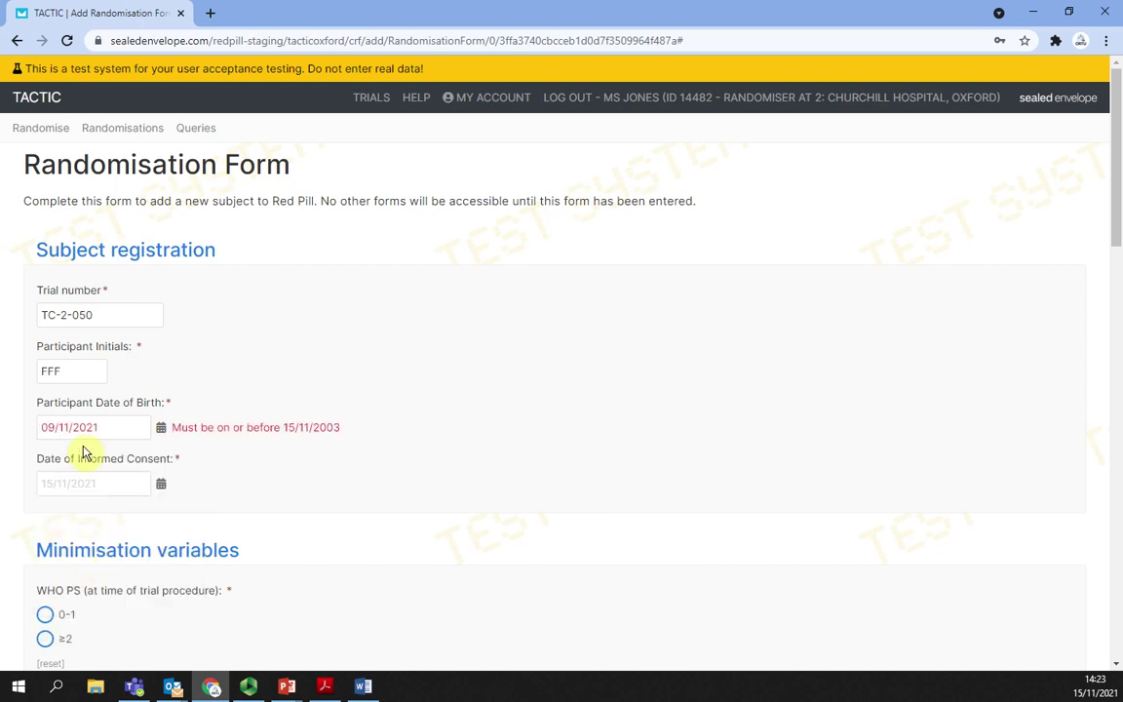
{"action": "left_click_drag", "start_coordinate": [88, 436], "coordinate": [129, 433]}
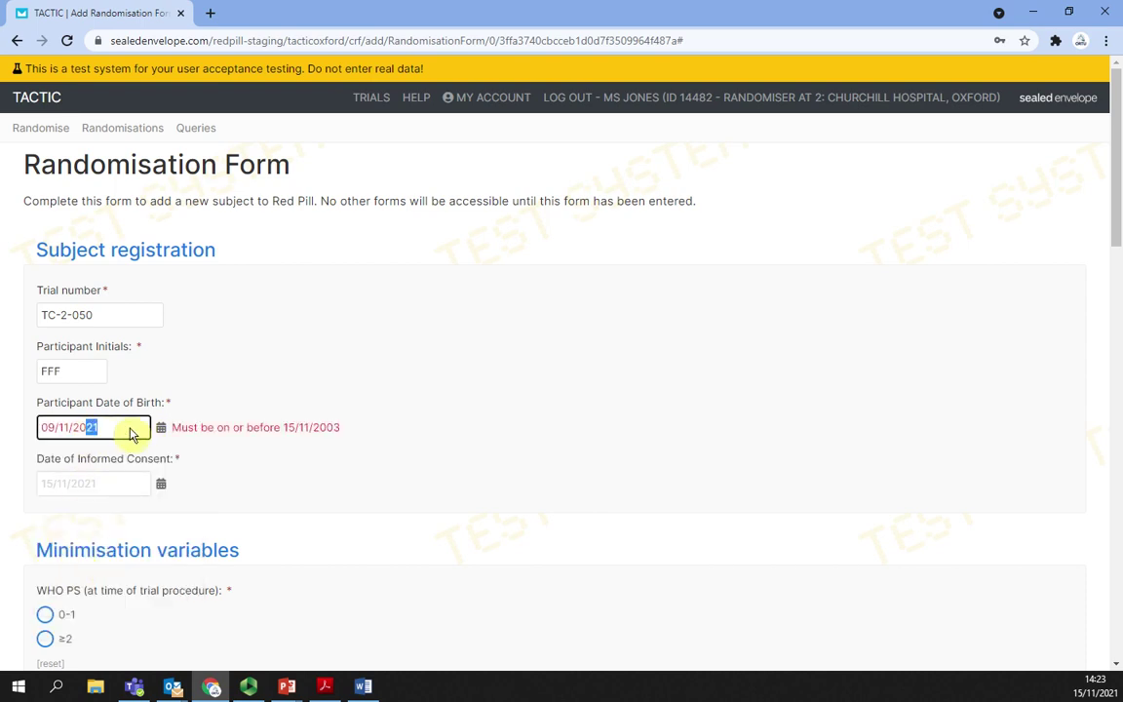
{"action": "type", "text": "000"}
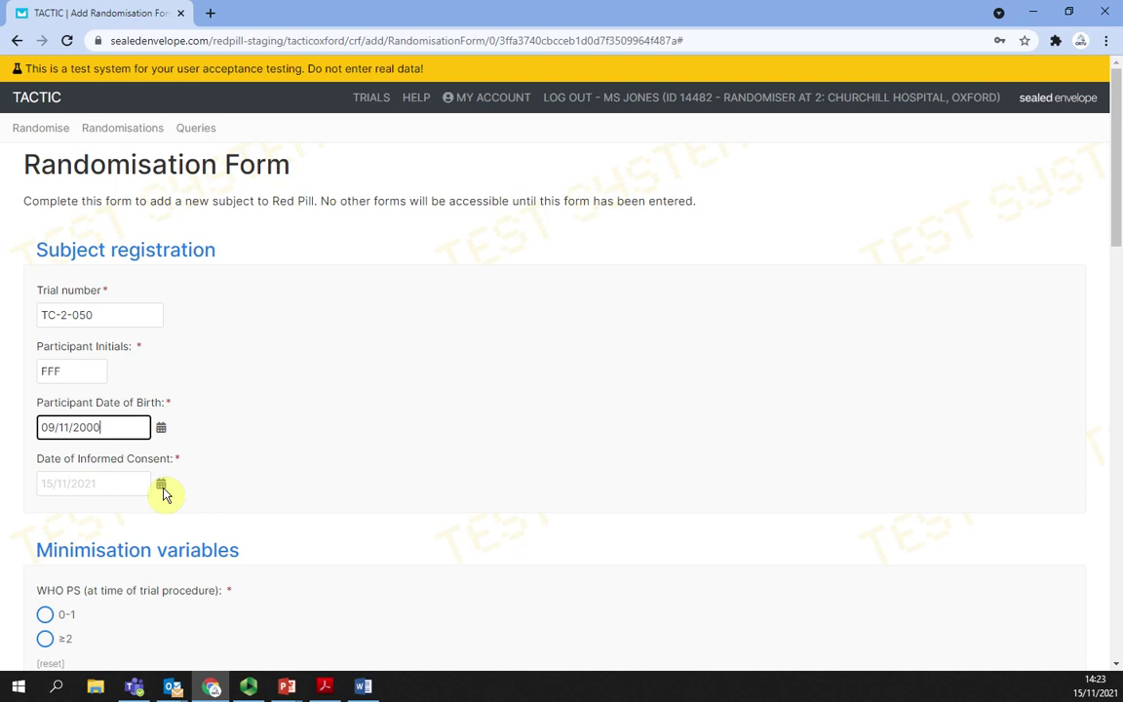
{"action": "left_click", "coordinate": [162, 487]}
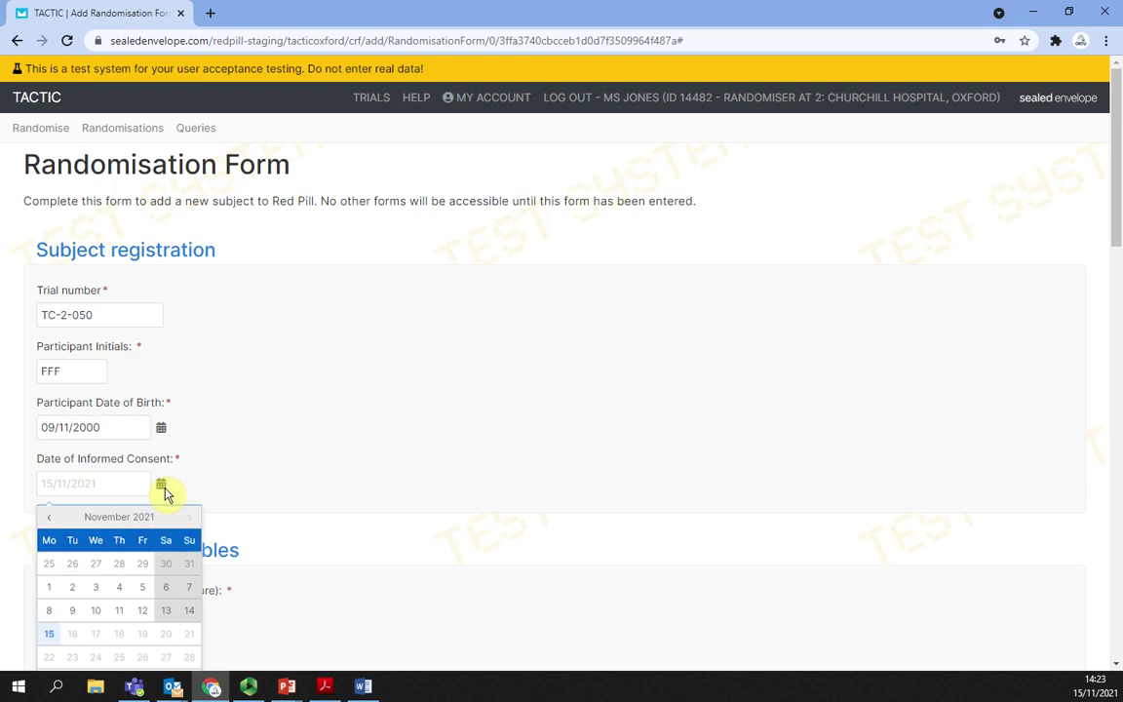
{"action": "left_click", "coordinate": [48, 635]}
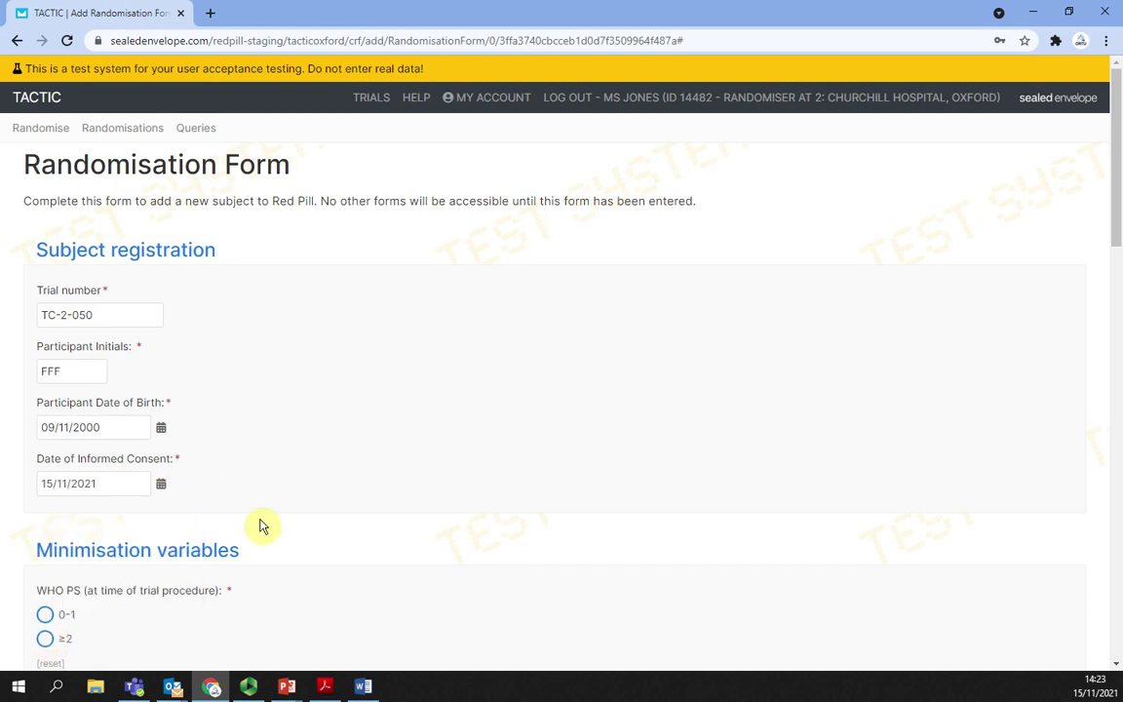
Step: Under Minimisation variables, choose WHO PS ≥2 and 'Cancer other than mesothelioma'
{"action": "scroll", "coordinate": [224, 468], "scroll_direction": "down", "scroll_amount": 4}
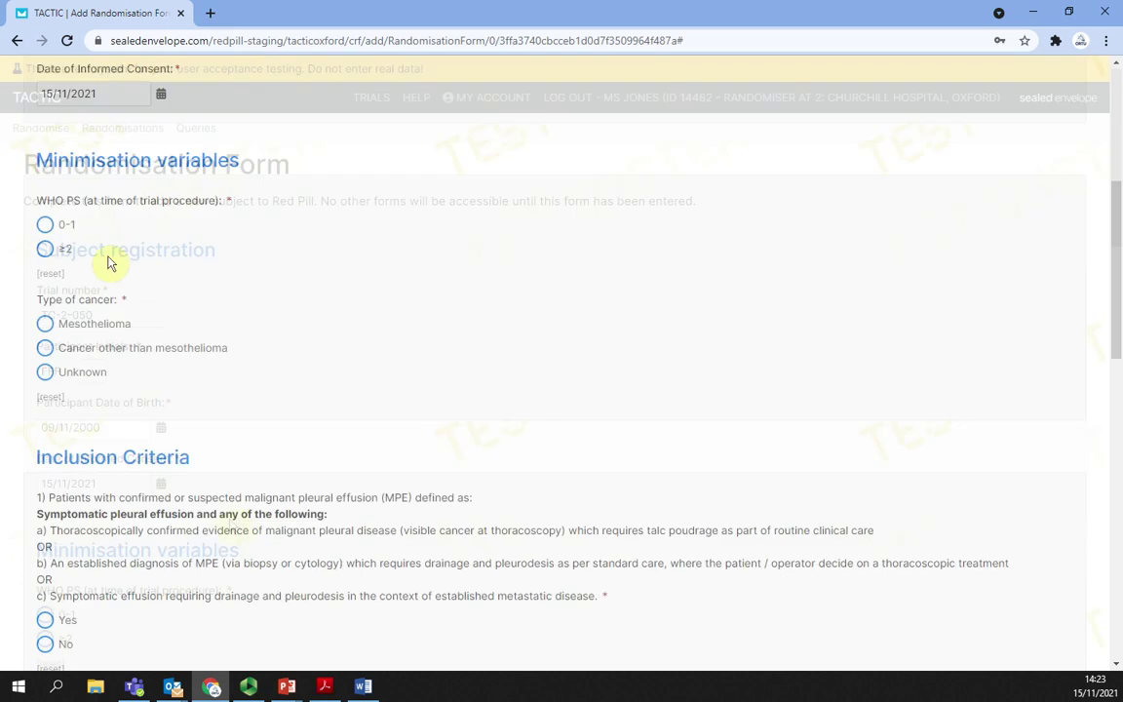
{"action": "left_click", "coordinate": [53, 228]}
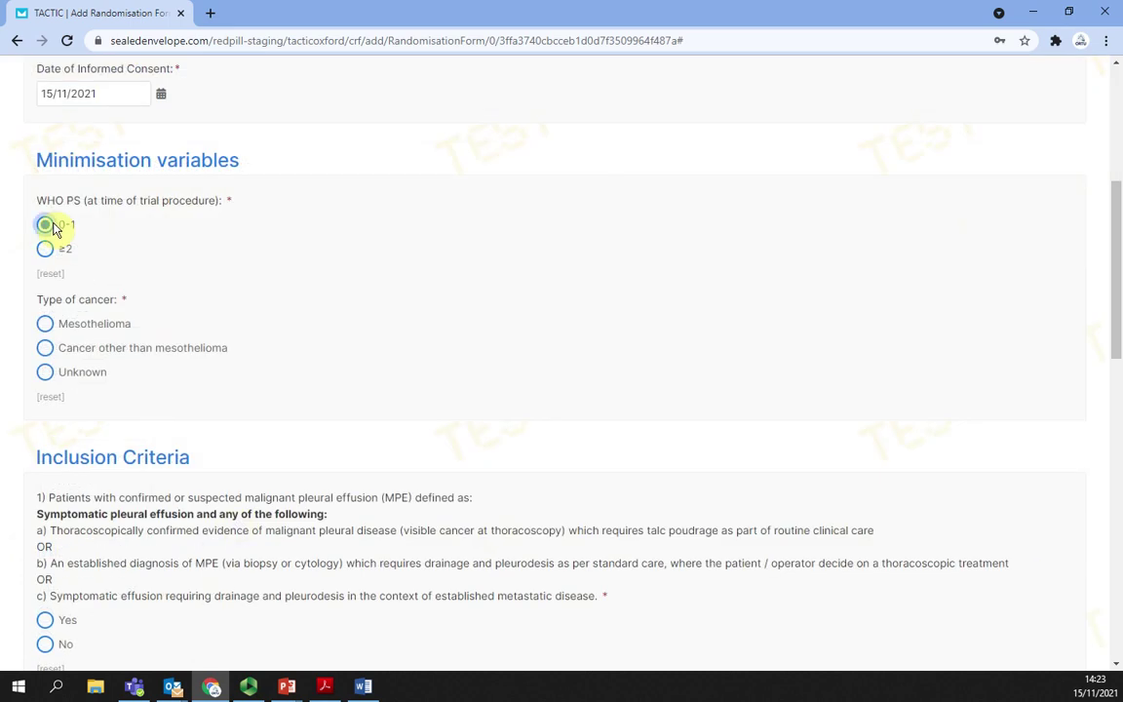
{"action": "left_click", "coordinate": [52, 355]}
{"action": "left_click", "coordinate": [45, 252]}
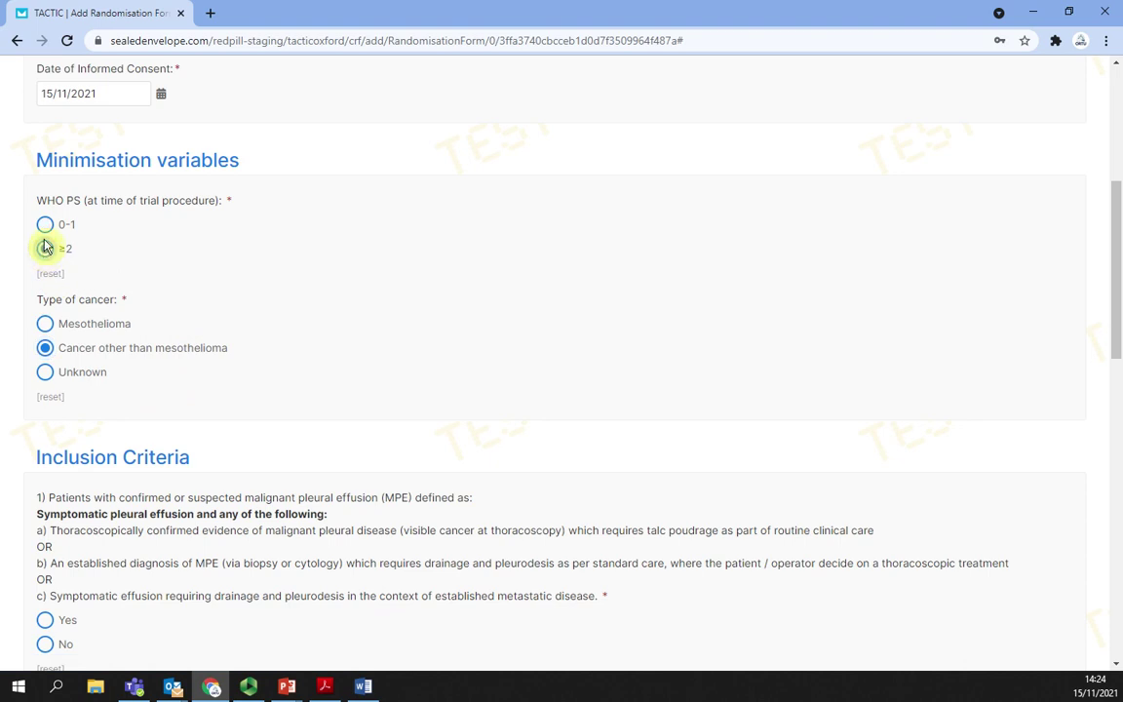
{"action": "left_click", "coordinate": [45, 373]}
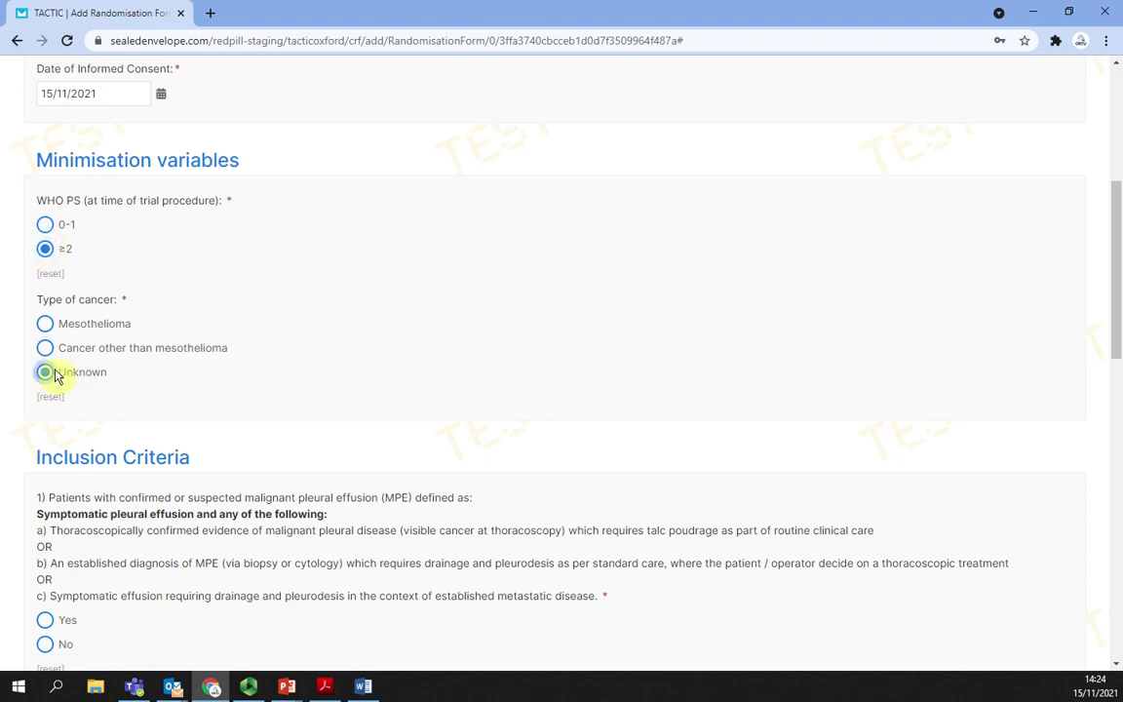
{"action": "left_click", "coordinate": [51, 402]}
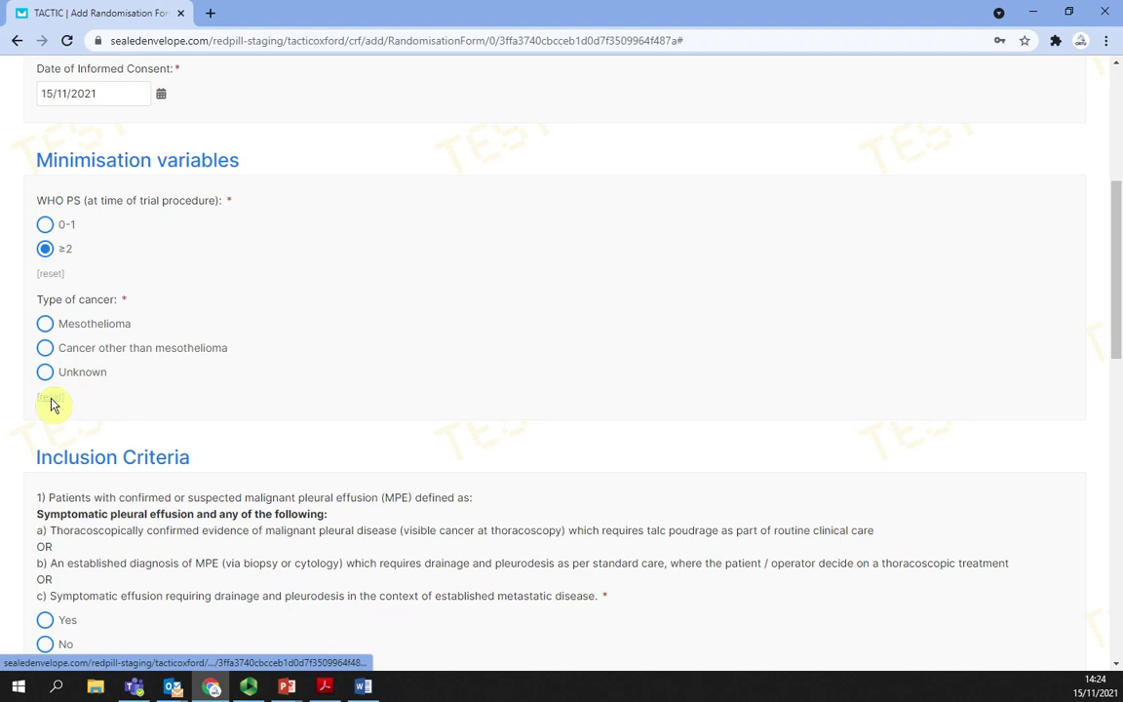
{"action": "left_click", "coordinate": [85, 357]}
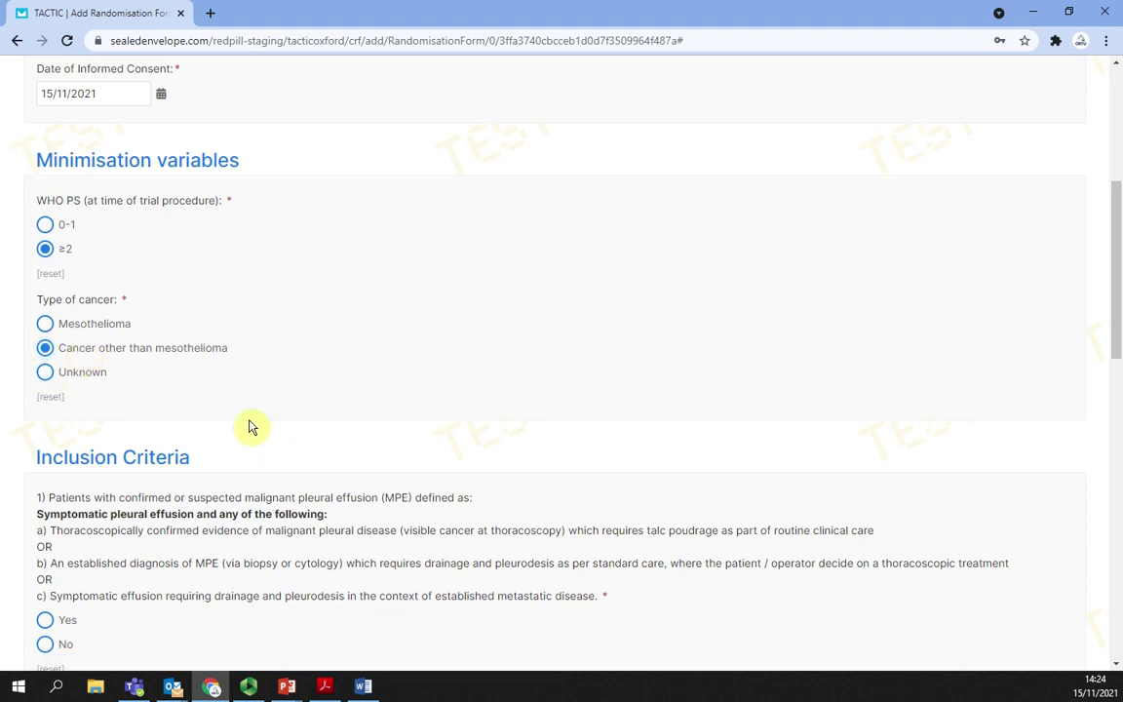
{"action": "scroll", "coordinate": [192, 418], "scroll_direction": "down", "scroll_amount": 3}
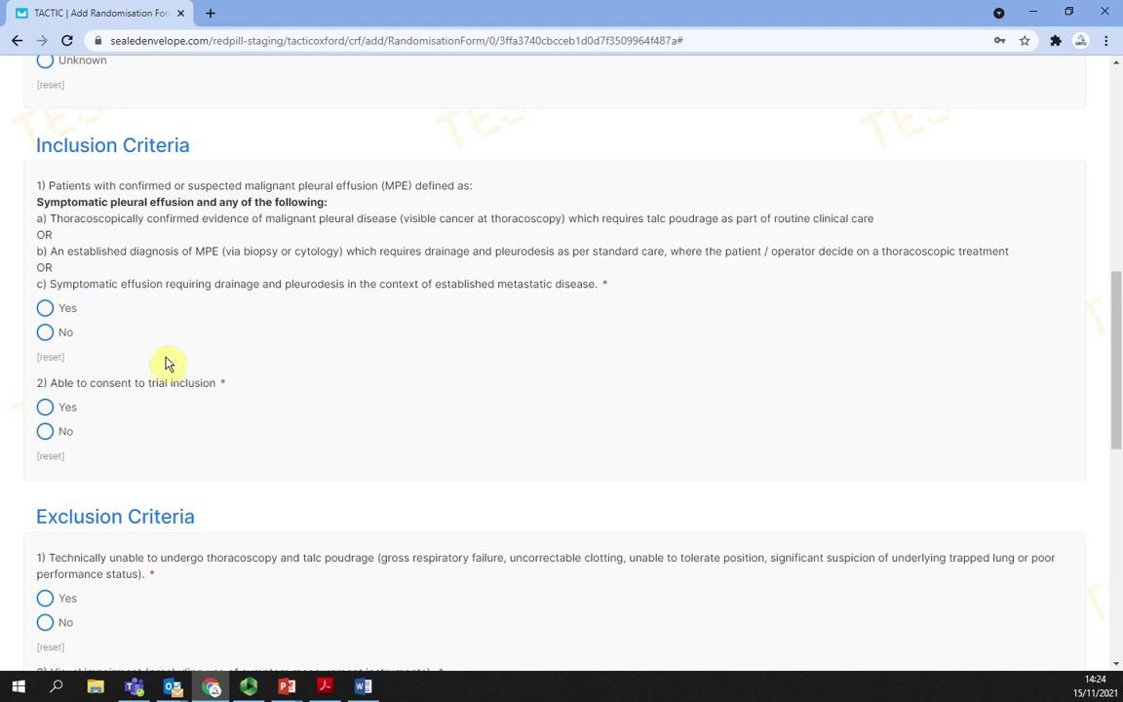
Step: Answer Yes to the pleural effusion and ability-to-consent inclusion questions after a rejected No
{"action": "left_click", "coordinate": [51, 333]}
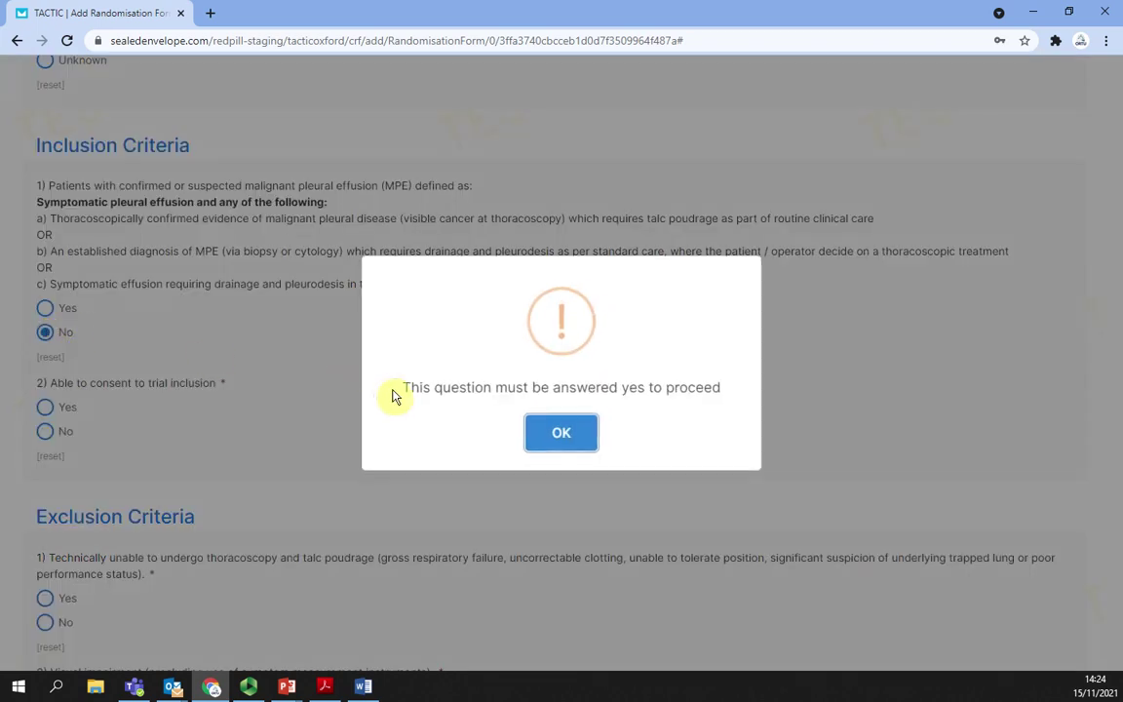
{"action": "left_click", "coordinate": [544, 440]}
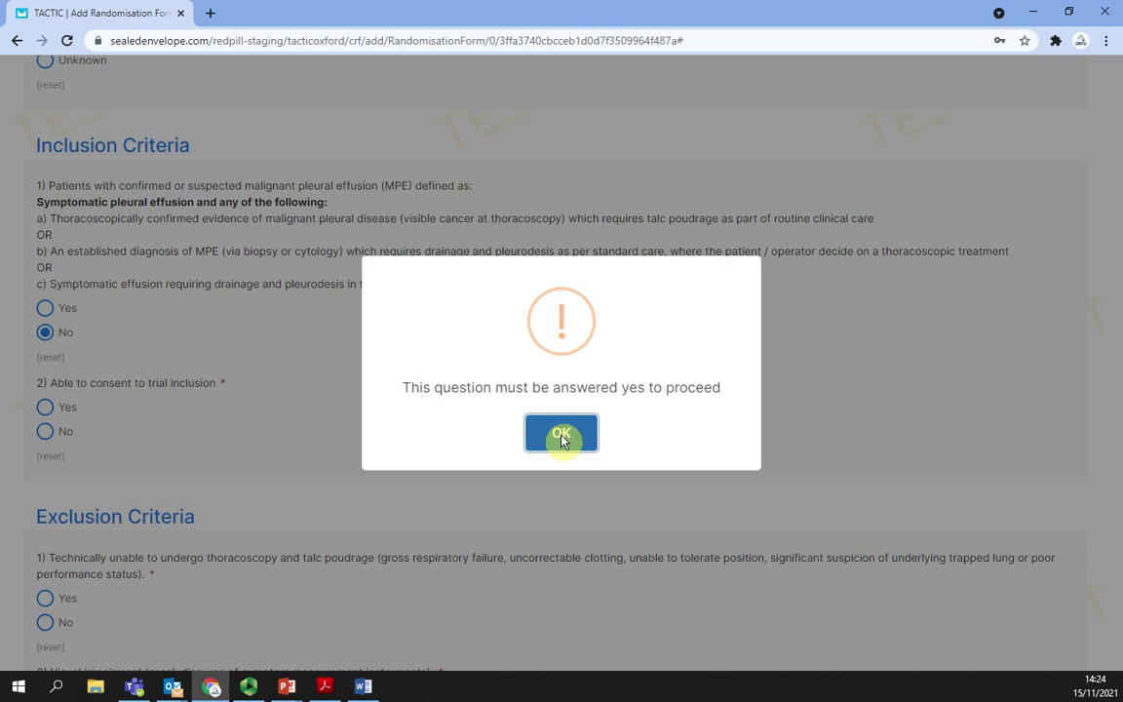
{"action": "left_click", "coordinate": [561, 439]}
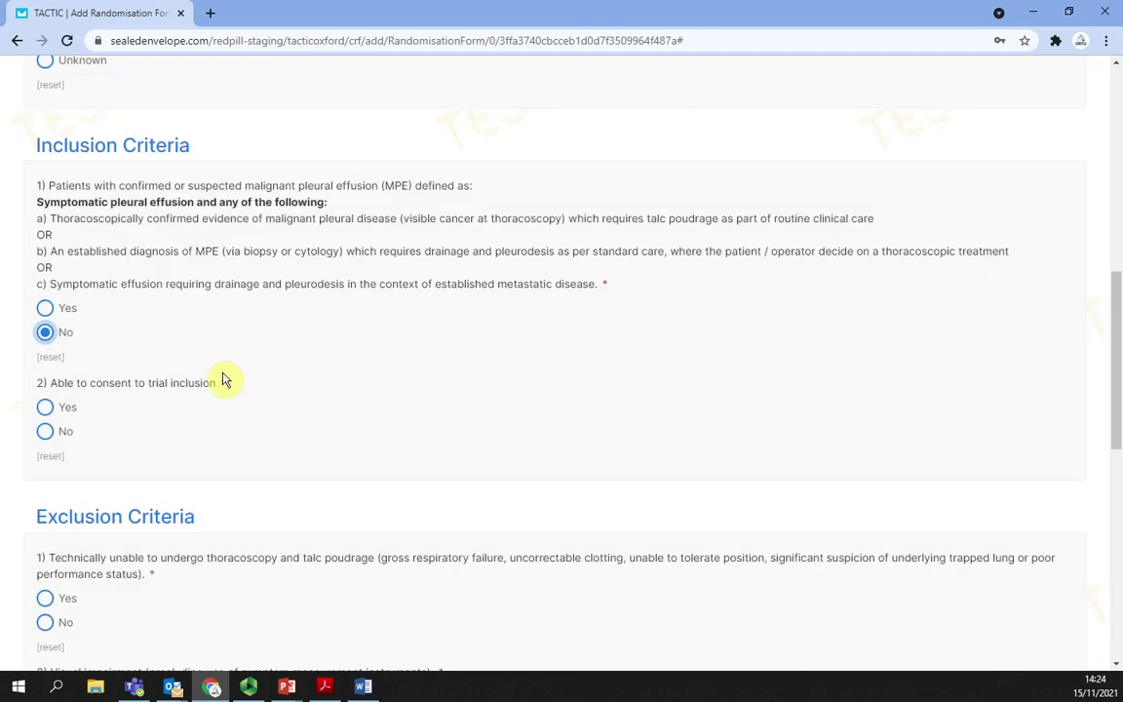
{"action": "left_click", "coordinate": [45, 308]}
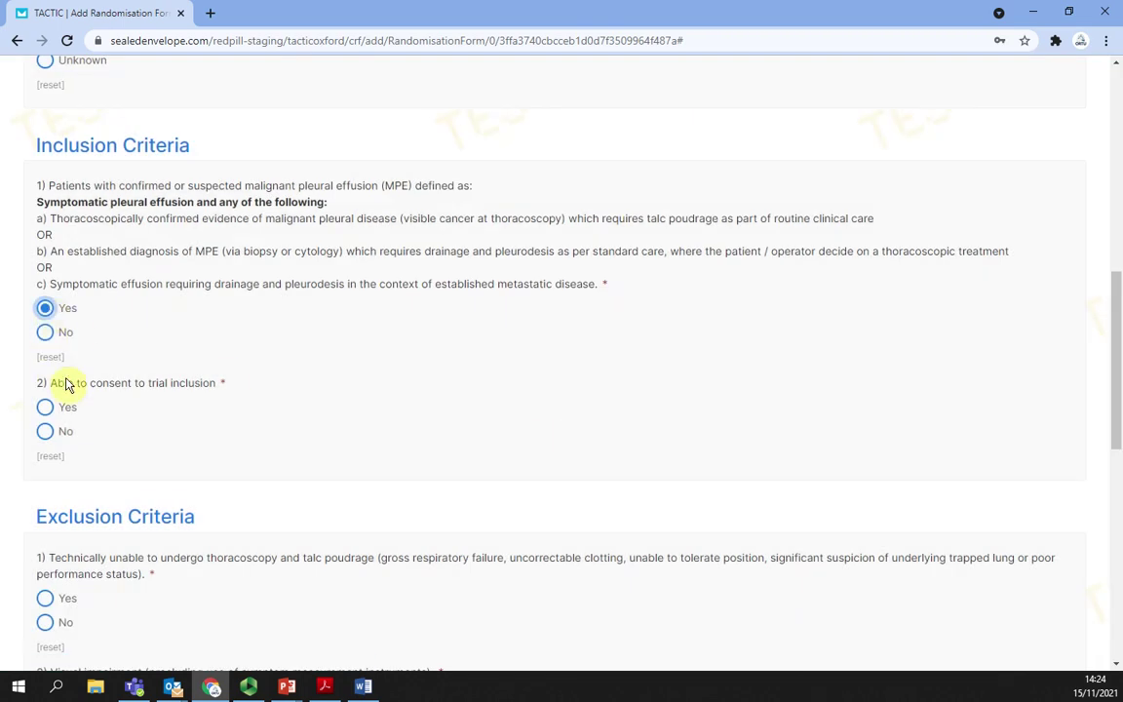
{"action": "left_click", "coordinate": [46, 409]}
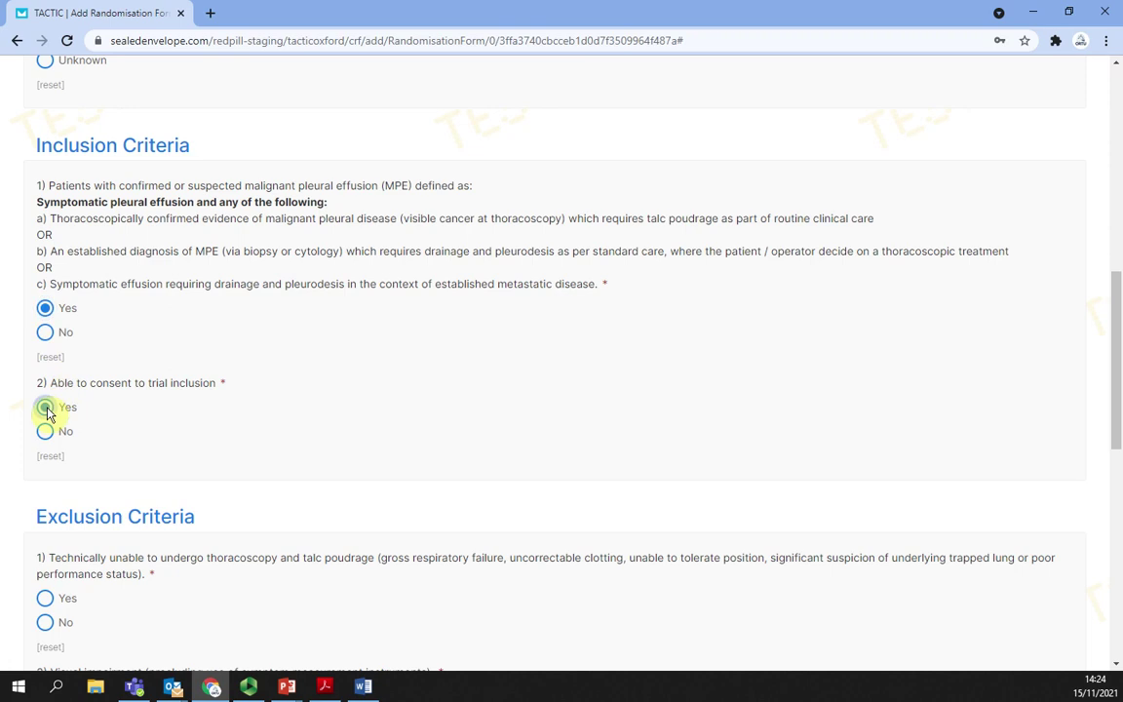
Step: Answer No to the thoracoscopy and visual impairment exclusion questions, after a rejected Yes
{"action": "scroll", "coordinate": [103, 426], "scroll_direction": "down", "scroll_amount": 2}
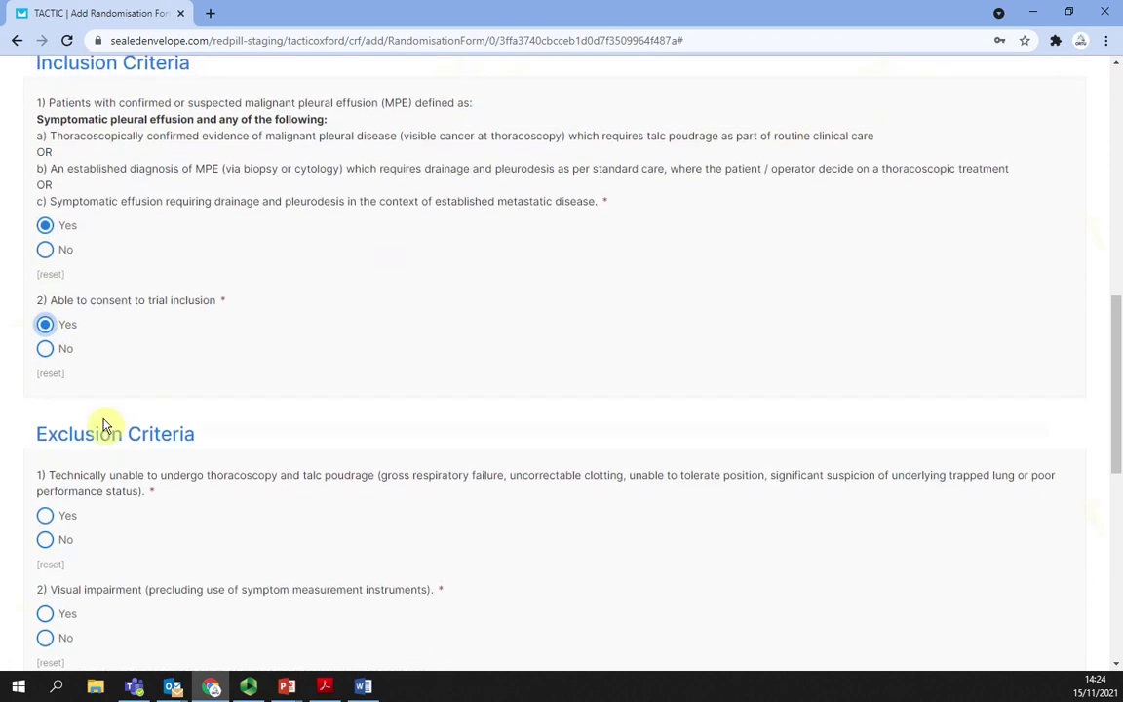
{"action": "scroll", "coordinate": [106, 422], "scroll_direction": "down", "scroll_amount": 2}
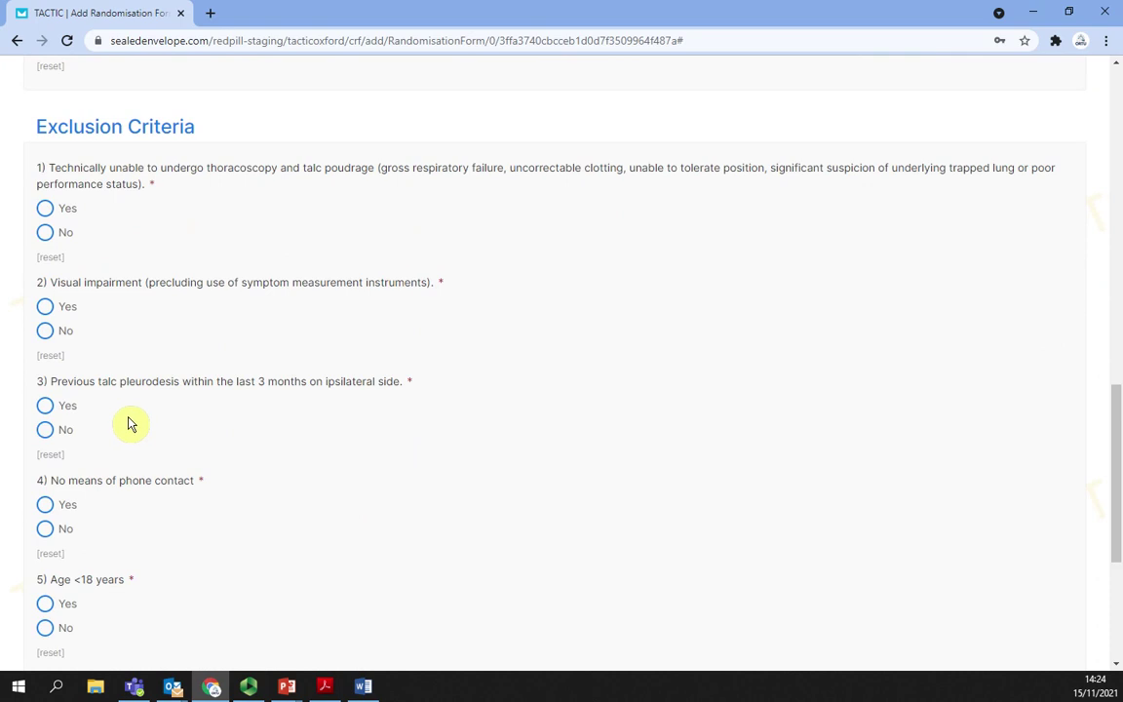
{"action": "left_click", "coordinate": [44, 233]}
{"action": "left_click", "coordinate": [44, 234]}
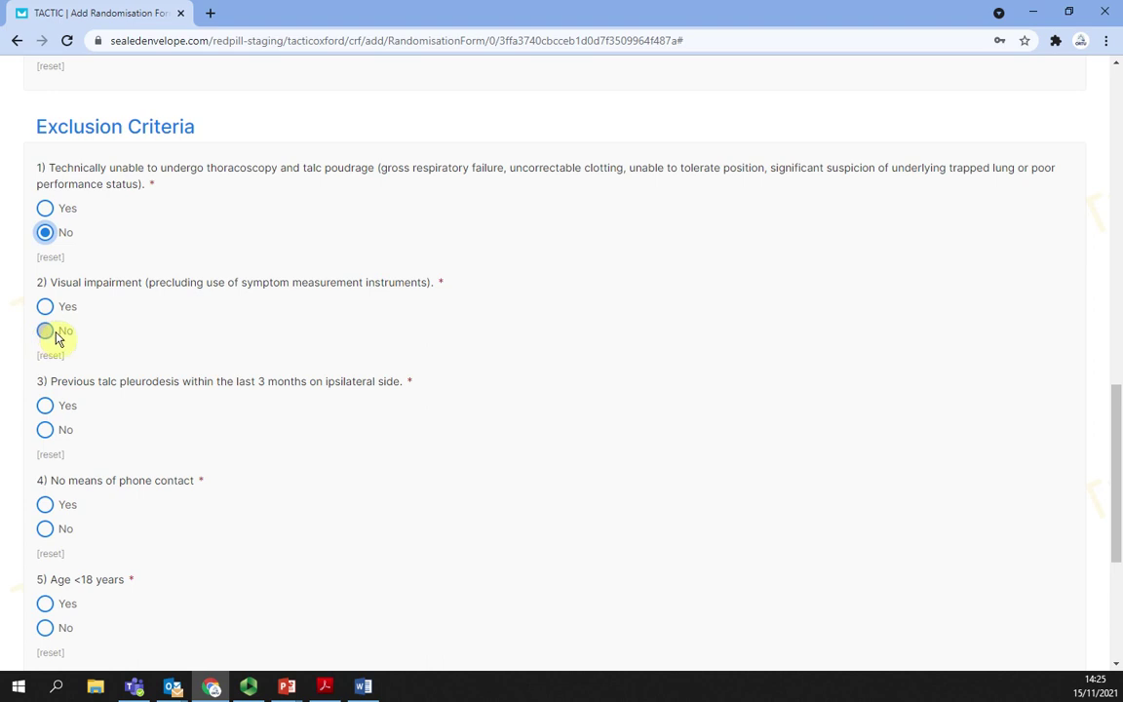
{"action": "left_click", "coordinate": [44, 305]}
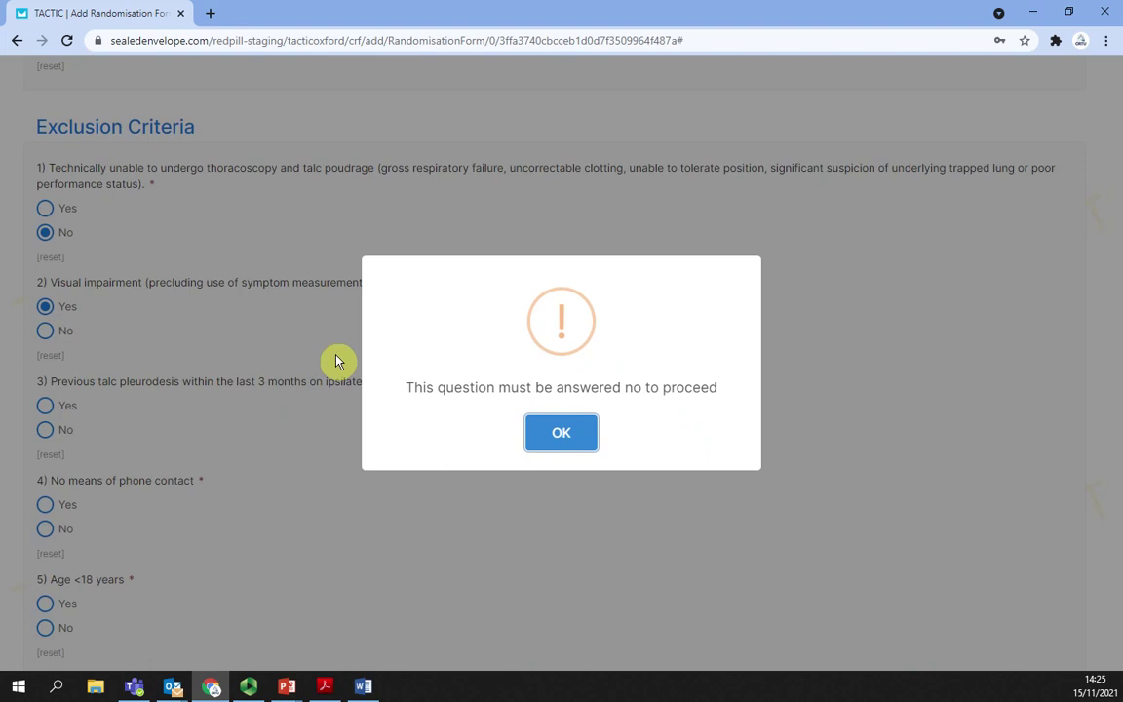
{"action": "left_click", "coordinate": [560, 435]}
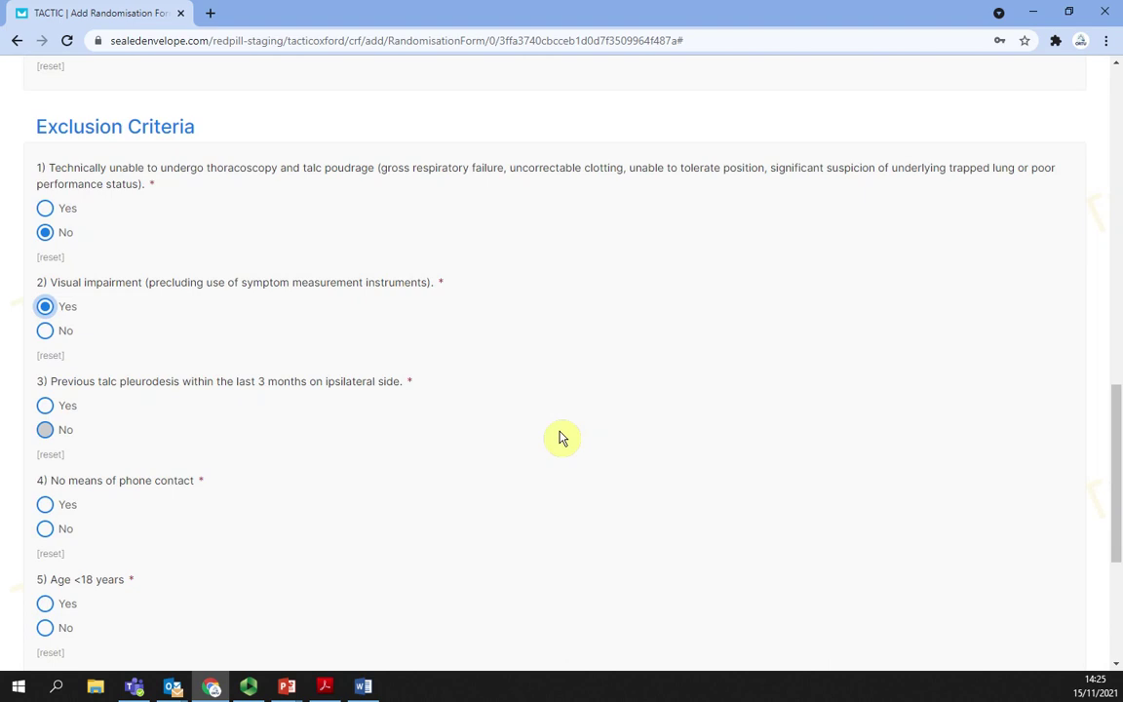
{"action": "left_click", "coordinate": [51, 357]}
{"action": "left_click", "coordinate": [45, 330]}
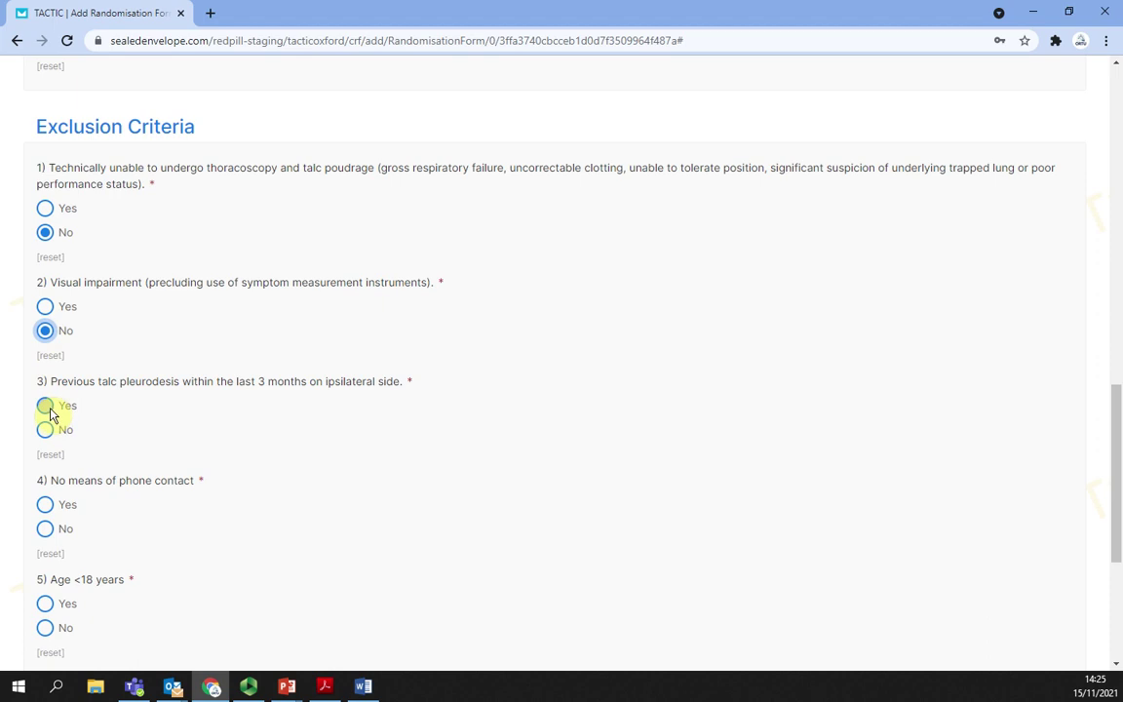
Step: Answer No to talc pleurodesis, phone contact, under 18, pregnant/lactating and unable-to-consent questions
{"action": "left_click", "coordinate": [45, 432]}
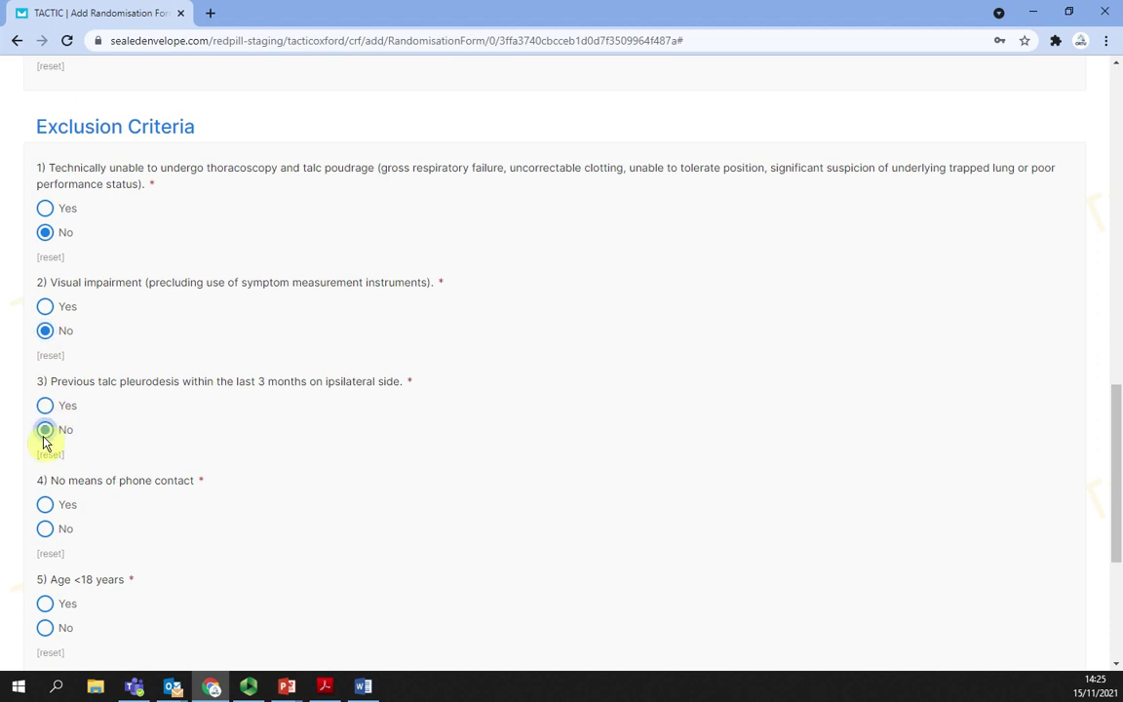
{"action": "left_click", "coordinate": [45, 529]}
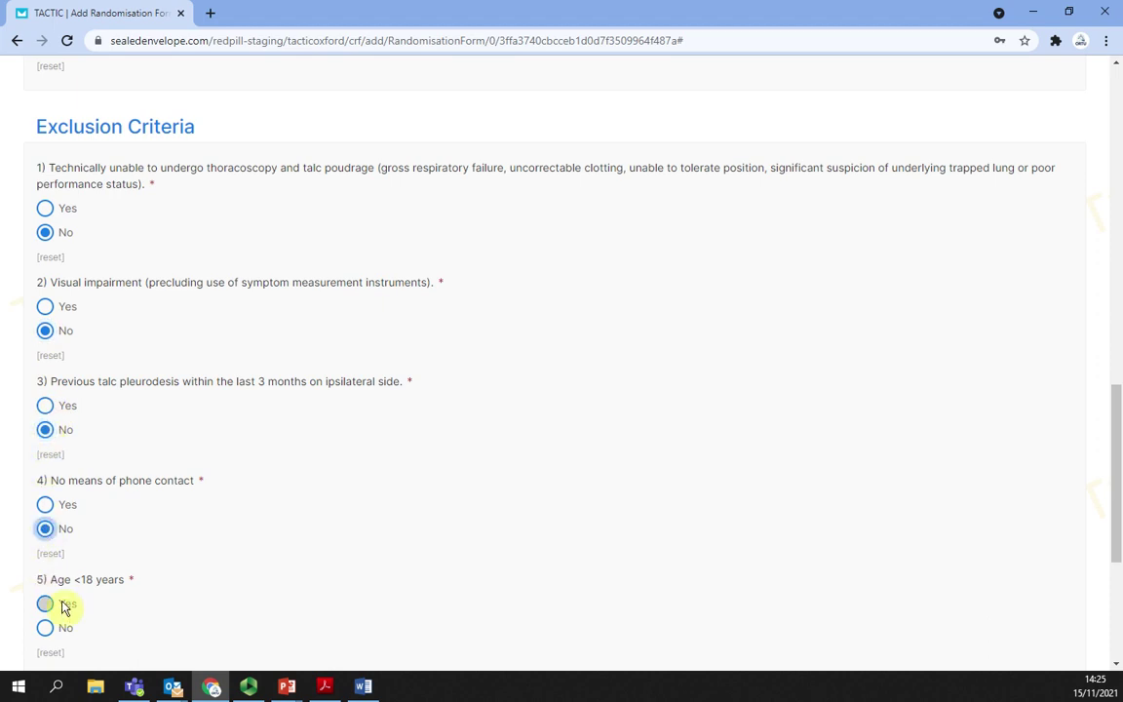
{"action": "left_click", "coordinate": [47, 629]}
{"action": "scroll", "coordinate": [83, 476], "scroll_direction": "down", "scroll_amount": 2}
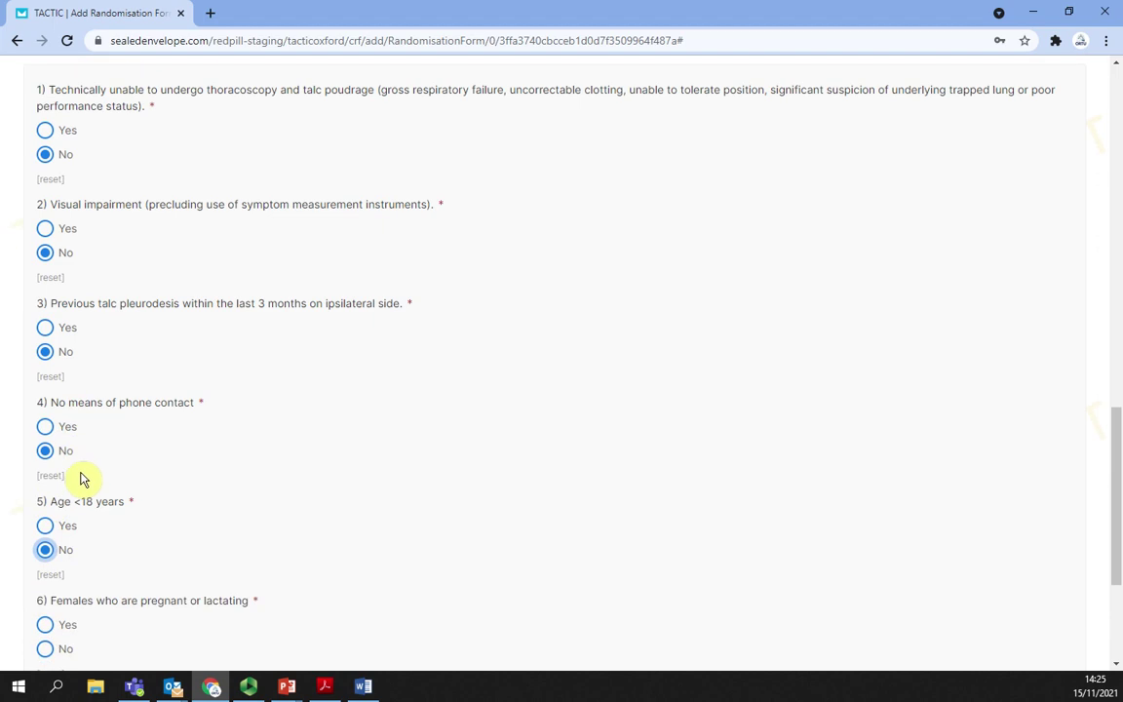
{"action": "scroll", "coordinate": [83, 473], "scroll_direction": "down", "scroll_amount": 2}
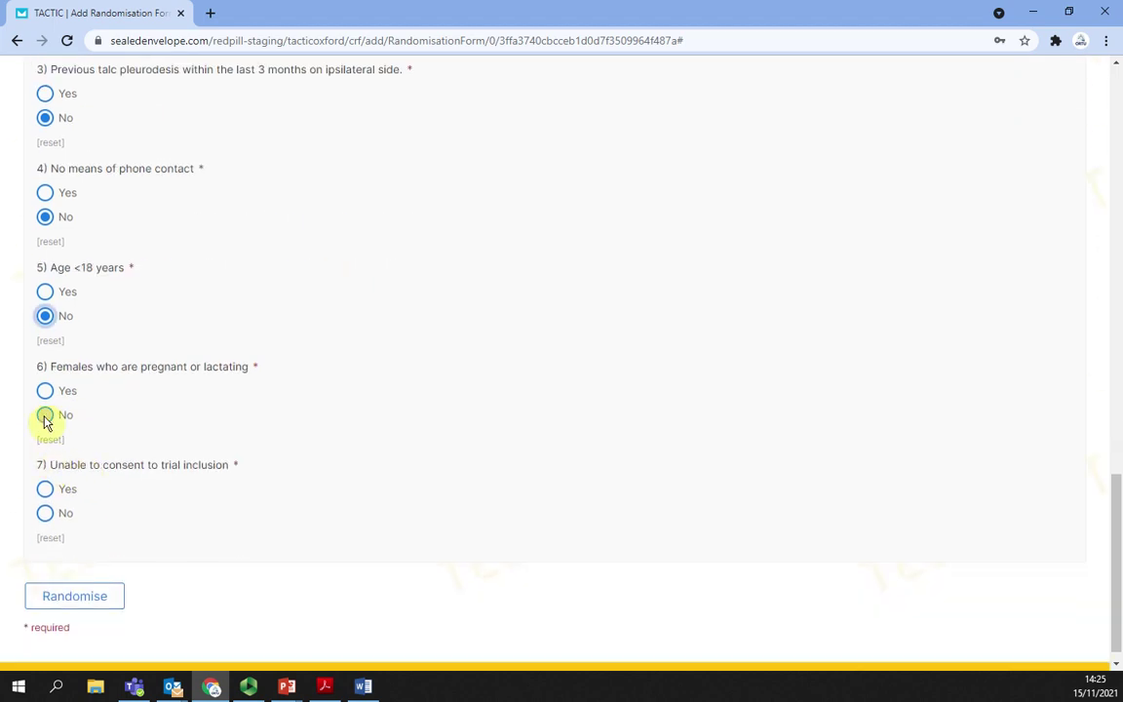
{"action": "left_click", "coordinate": [45, 417]}
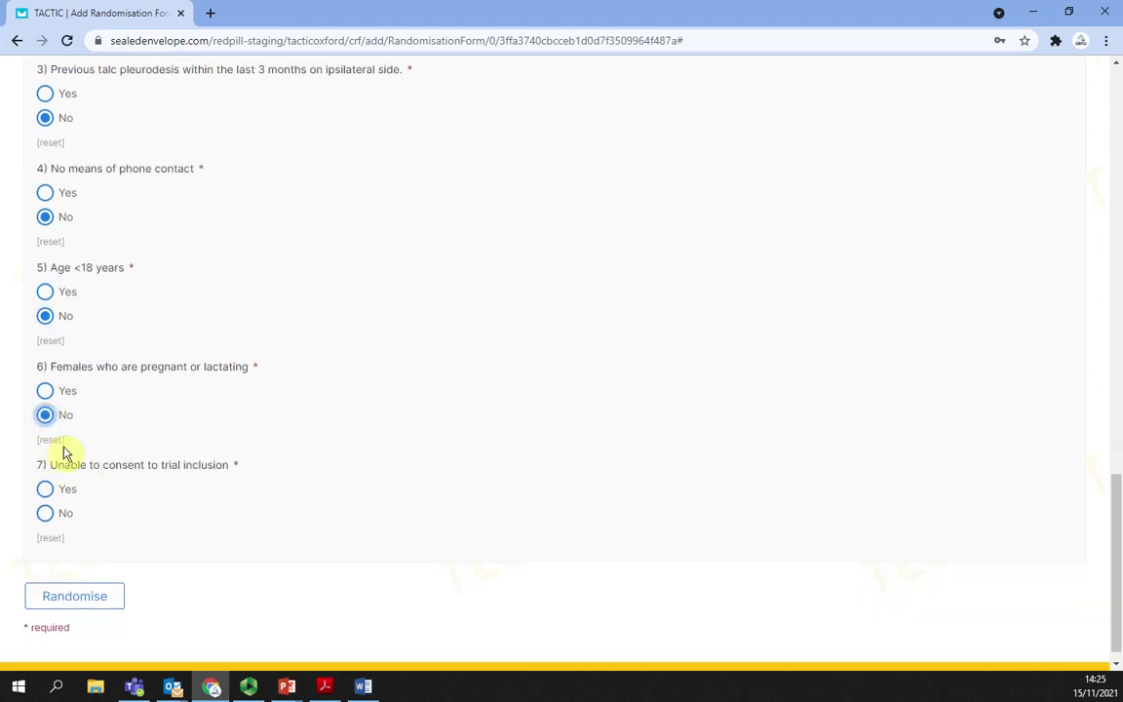
{"action": "left_click", "coordinate": [44, 516]}
{"action": "scroll", "coordinate": [83, 565], "scroll_direction": "down", "scroll_amount": 1}
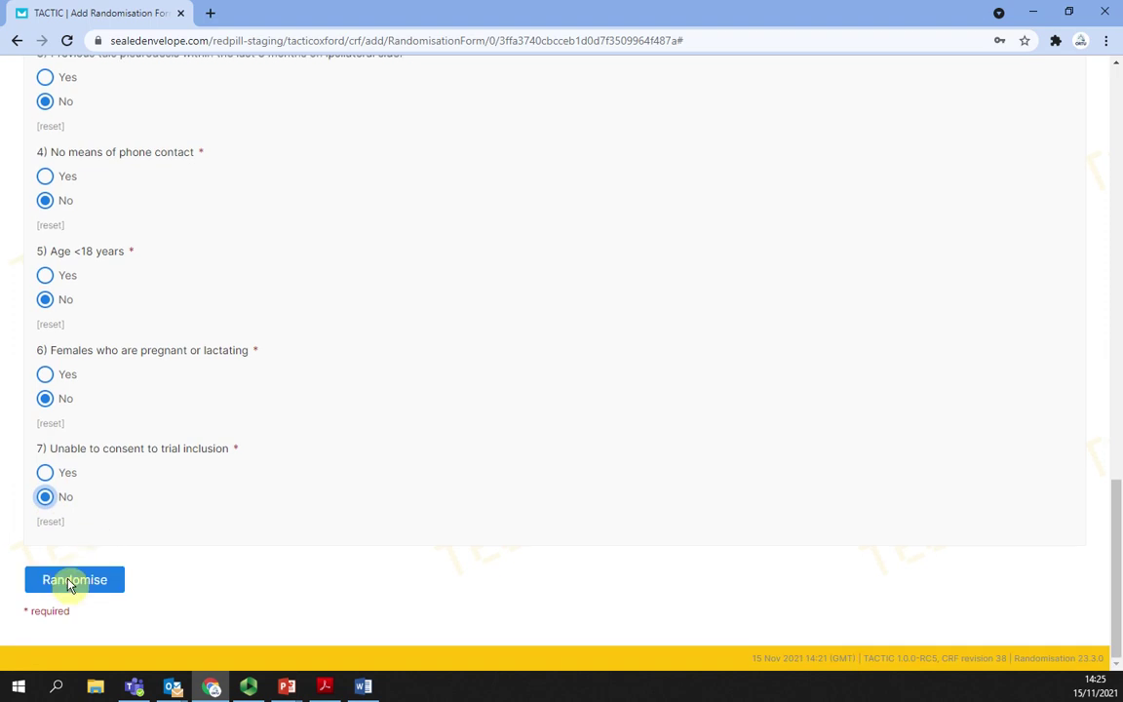
Step: Submit the completed form and fill the investigator's declaration with the saved account password
{"action": "left_click", "coordinate": [69, 583]}
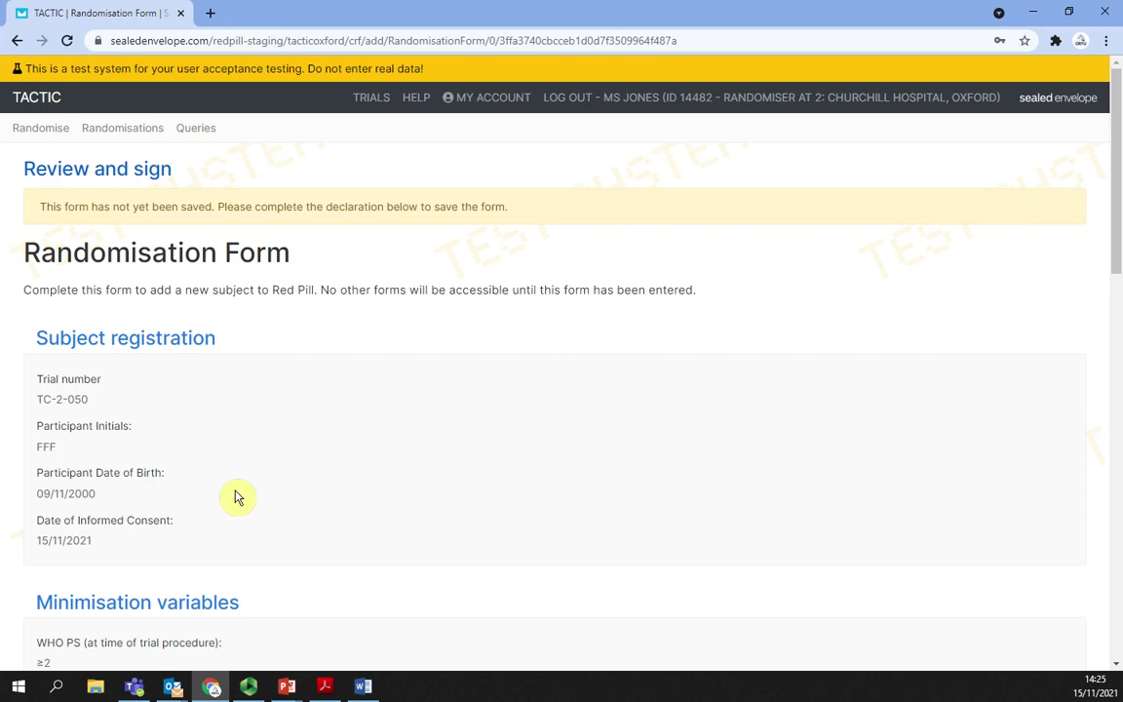
{"action": "scroll", "coordinate": [191, 481], "scroll_direction": "down", "scroll_amount": 3}
{"action": "scroll", "coordinate": [191, 481], "scroll_direction": "down", "scroll_amount": 1}
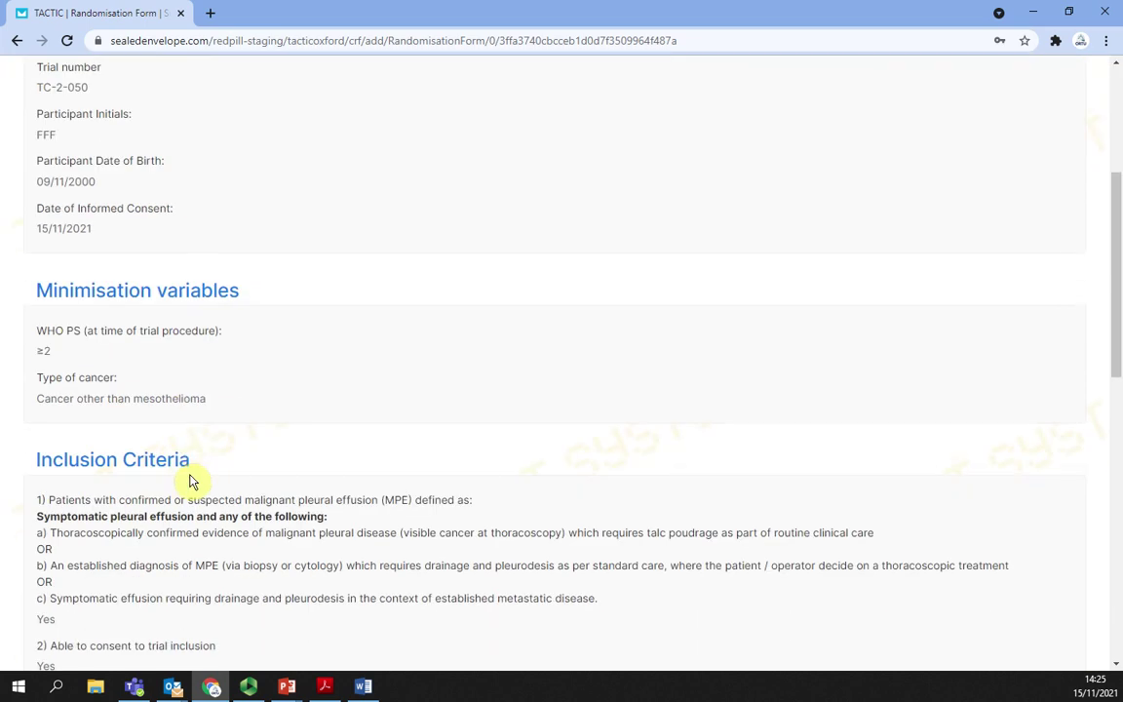
{"action": "scroll", "coordinate": [193, 482], "scroll_direction": "down", "scroll_amount": 2}
{"action": "scroll", "coordinate": [193, 482], "scroll_direction": "down", "scroll_amount": 1}
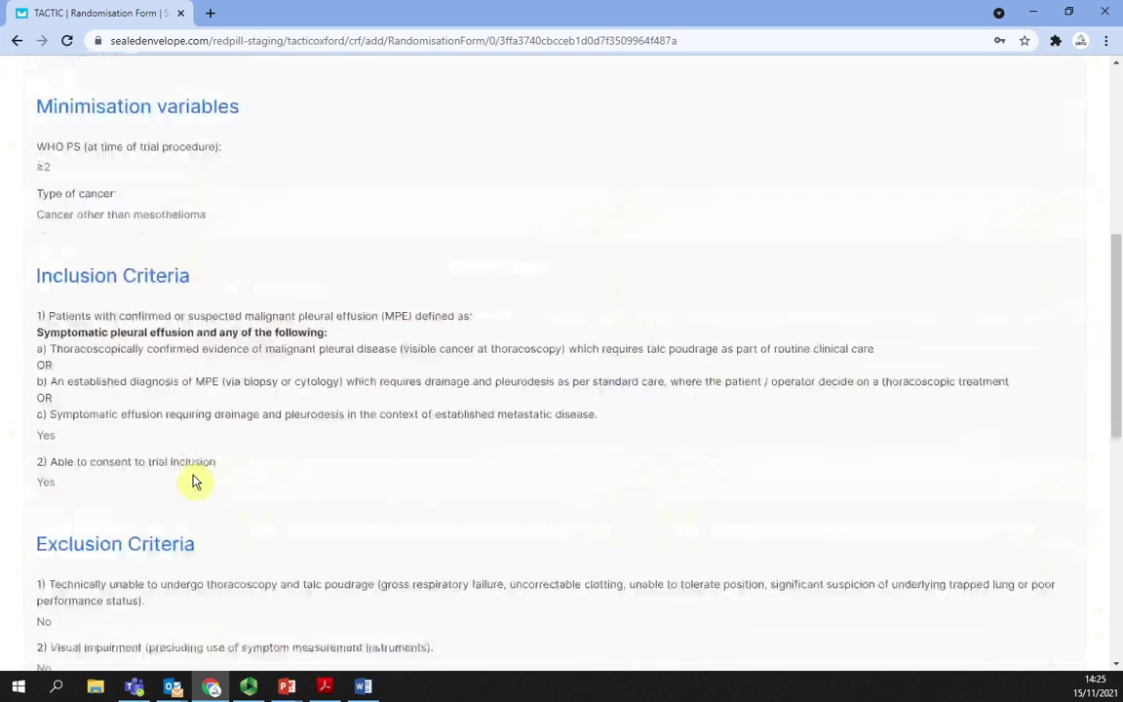
{"action": "scroll", "coordinate": [200, 483], "scroll_direction": "down", "scroll_amount": 4}
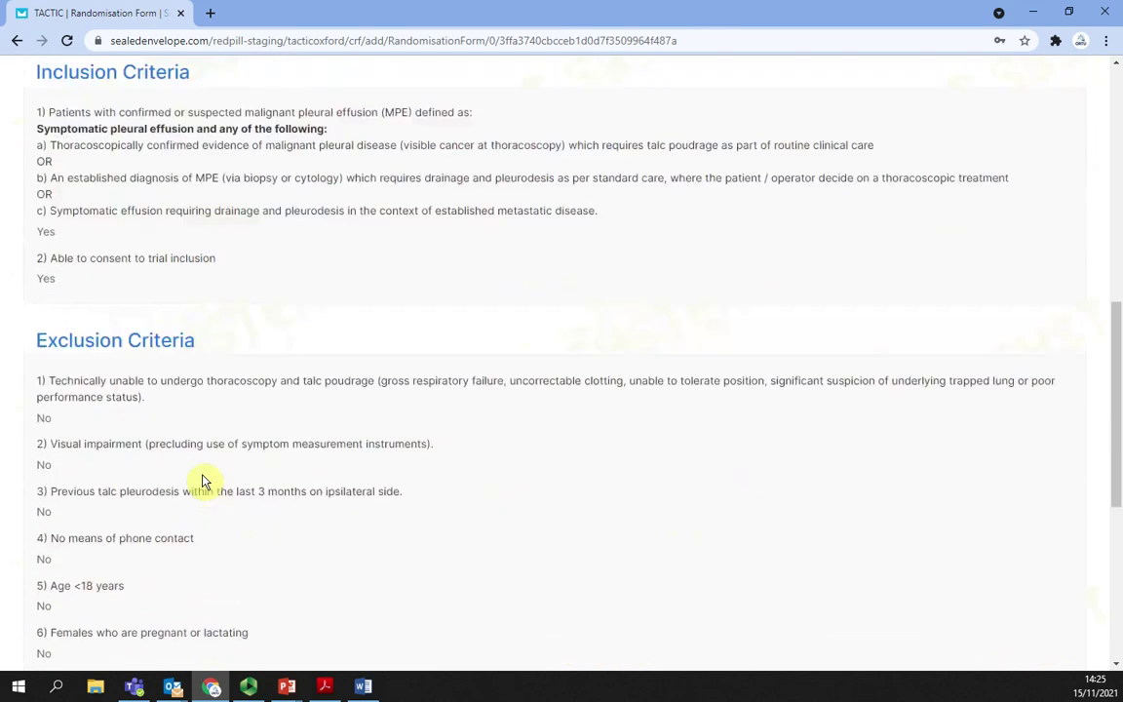
{"action": "scroll", "coordinate": [302, 477], "scroll_direction": "down", "scroll_amount": 3}
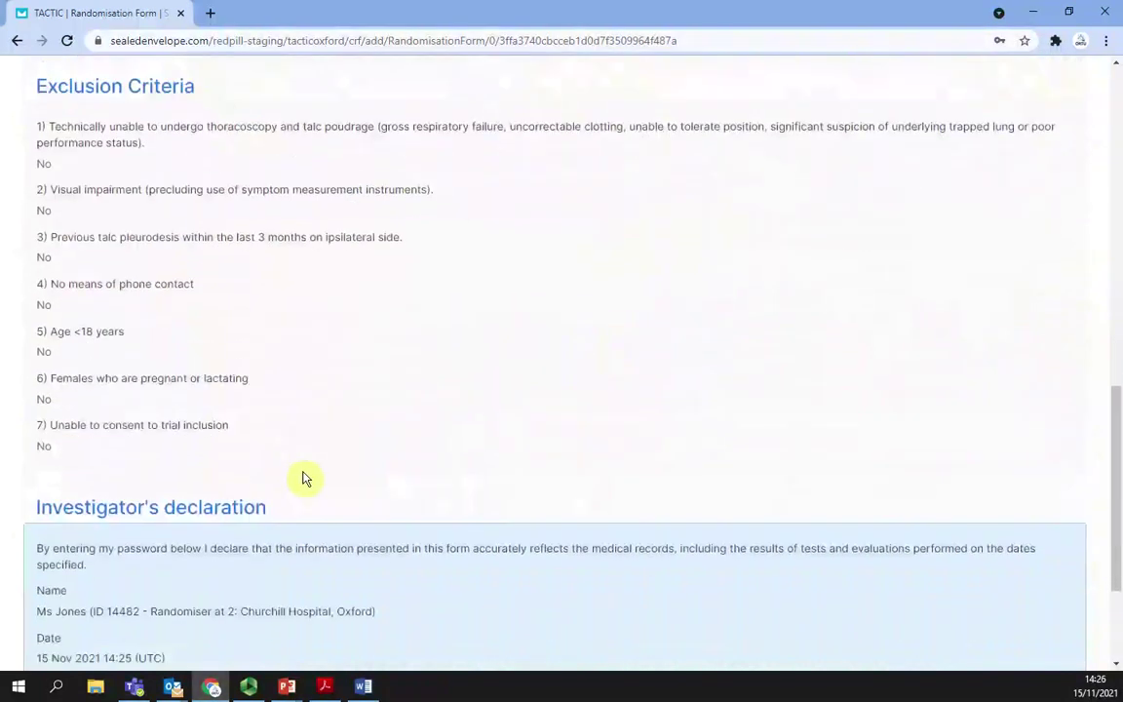
{"action": "left_click", "coordinate": [140, 571]}
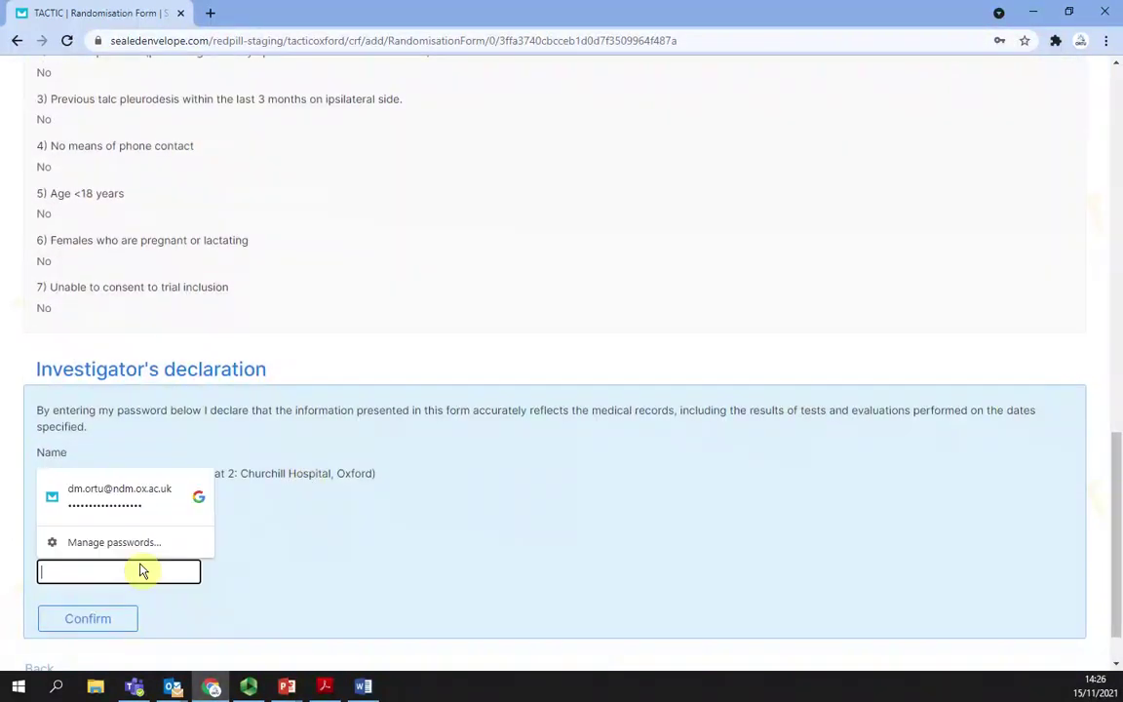
{"action": "left_click", "coordinate": [144, 507]}
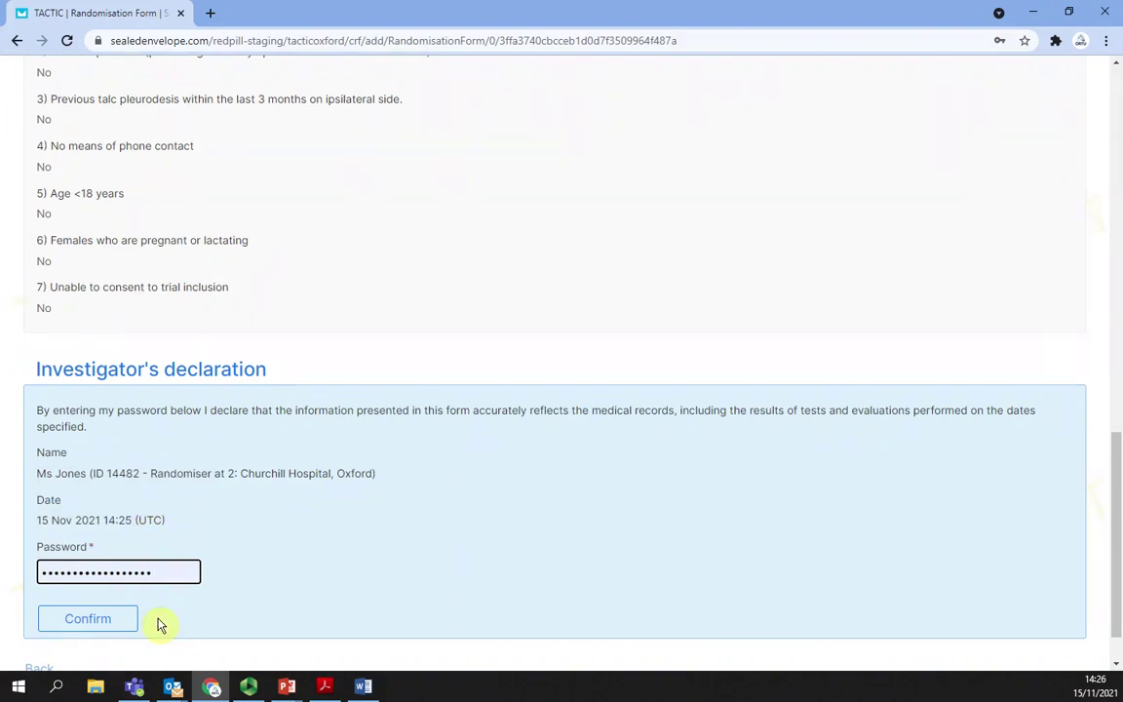
Step: Confirm the signed form, randomising TC-2-050 to the Intervention Arm, and review the saved form
{"action": "left_click", "coordinate": [88, 629]}
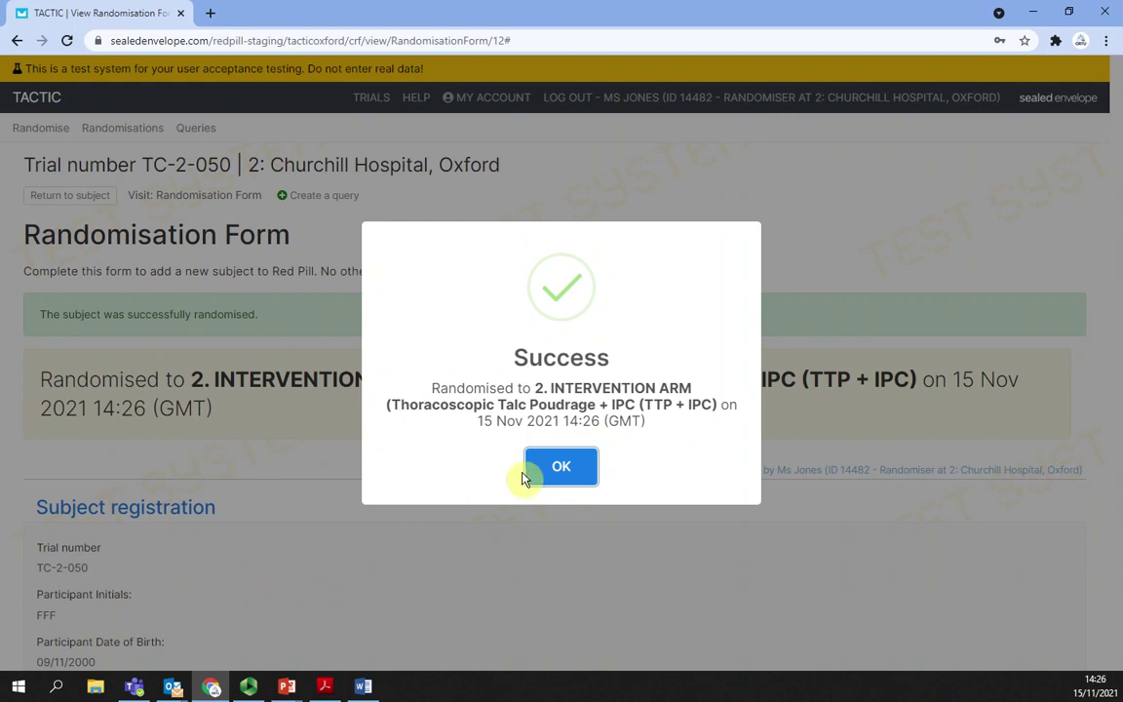
{"action": "left_click", "coordinate": [557, 468]}
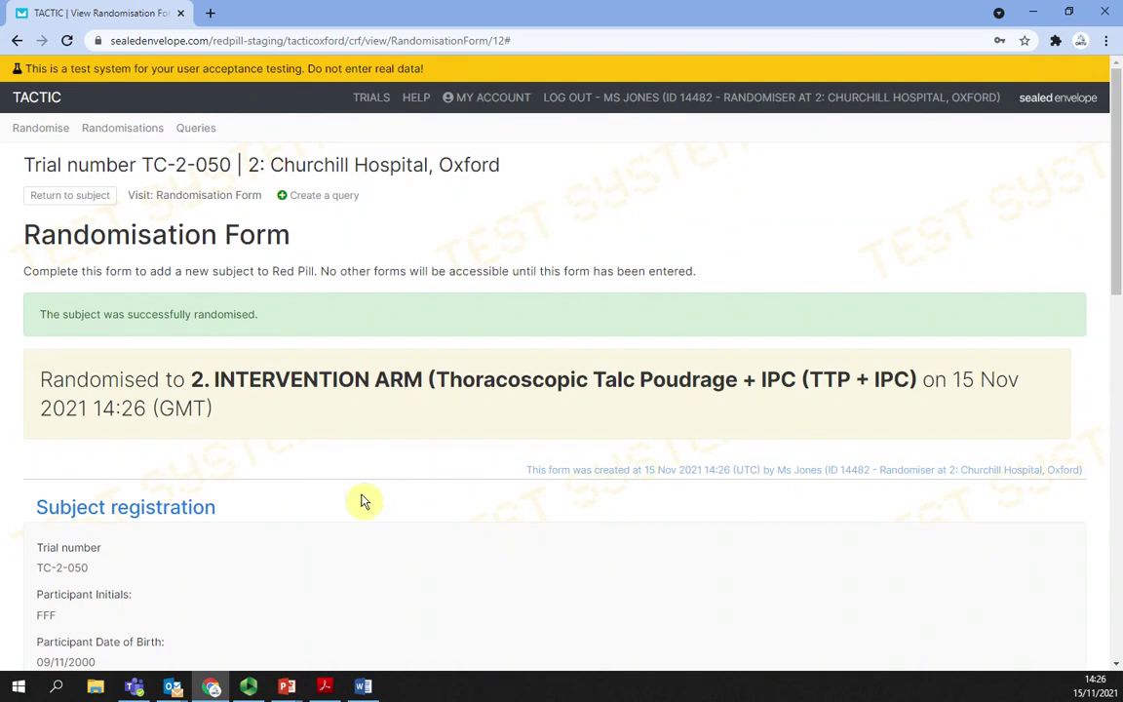
{"action": "scroll", "coordinate": [364, 501], "scroll_direction": "down", "scroll_amount": 3}
{"action": "scroll", "coordinate": [346, 501], "scroll_direction": "down", "scroll_amount": 6}
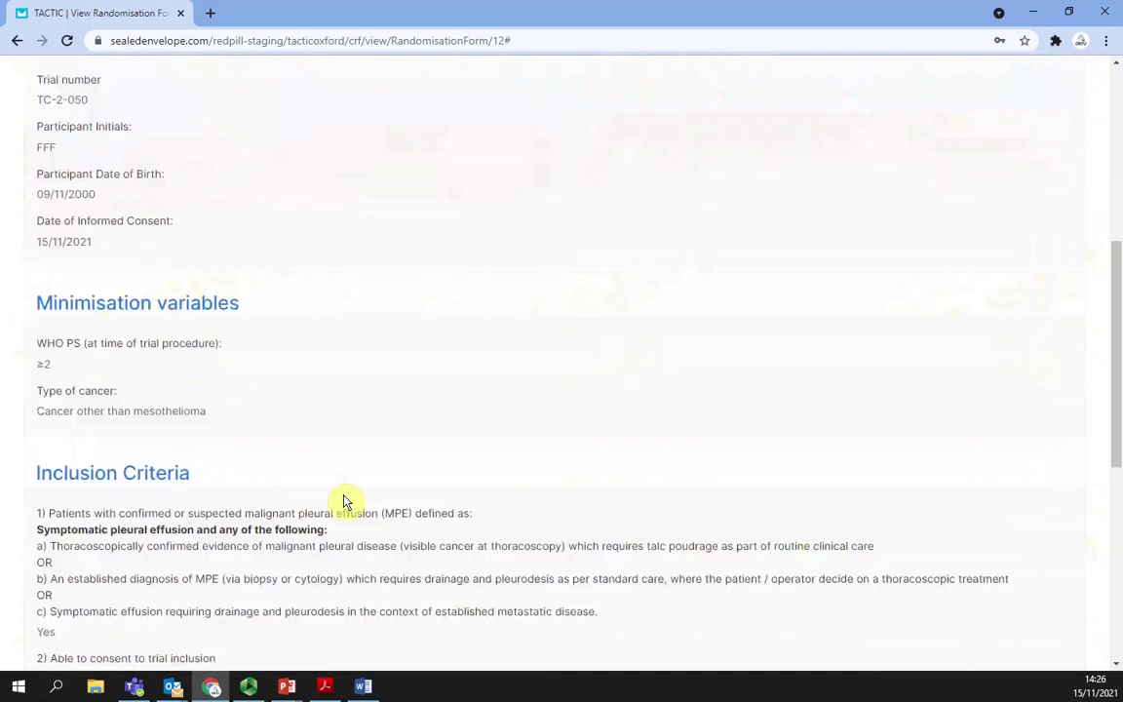
{"action": "scroll", "coordinate": [349, 501], "scroll_direction": "up", "scroll_amount": 2}
{"action": "scroll", "coordinate": [349, 501], "scroll_direction": "up", "scroll_amount": 8}
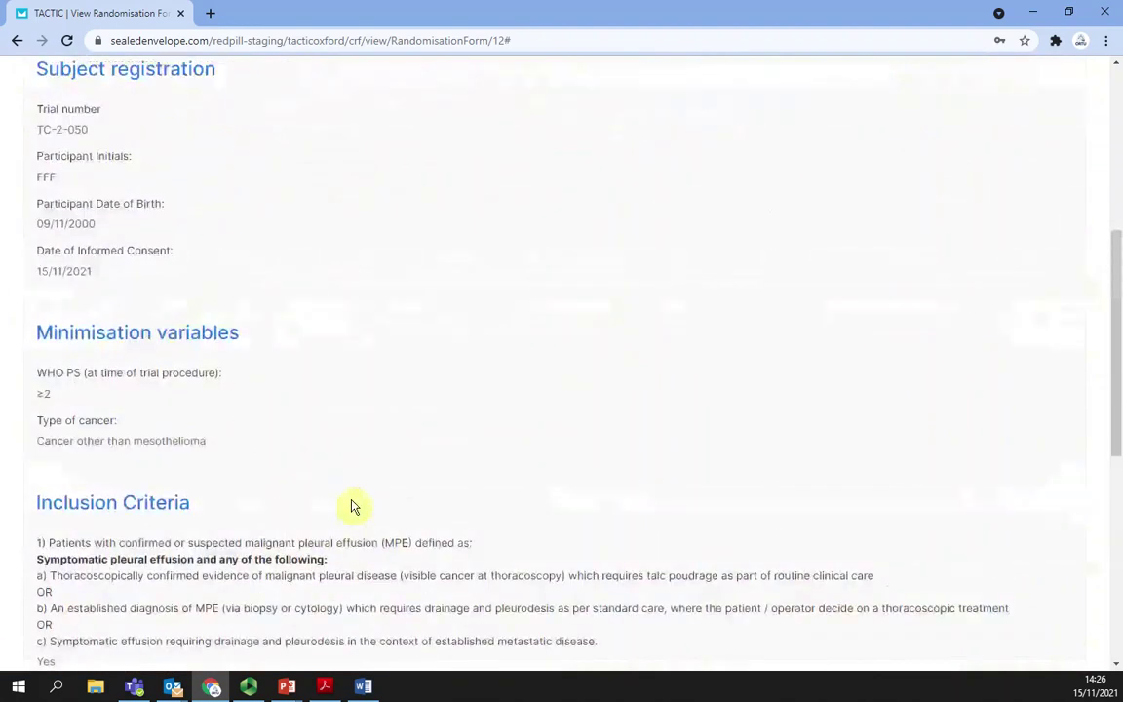
{"action": "scroll", "coordinate": [263, 390], "scroll_direction": "up", "scroll_amount": 1}
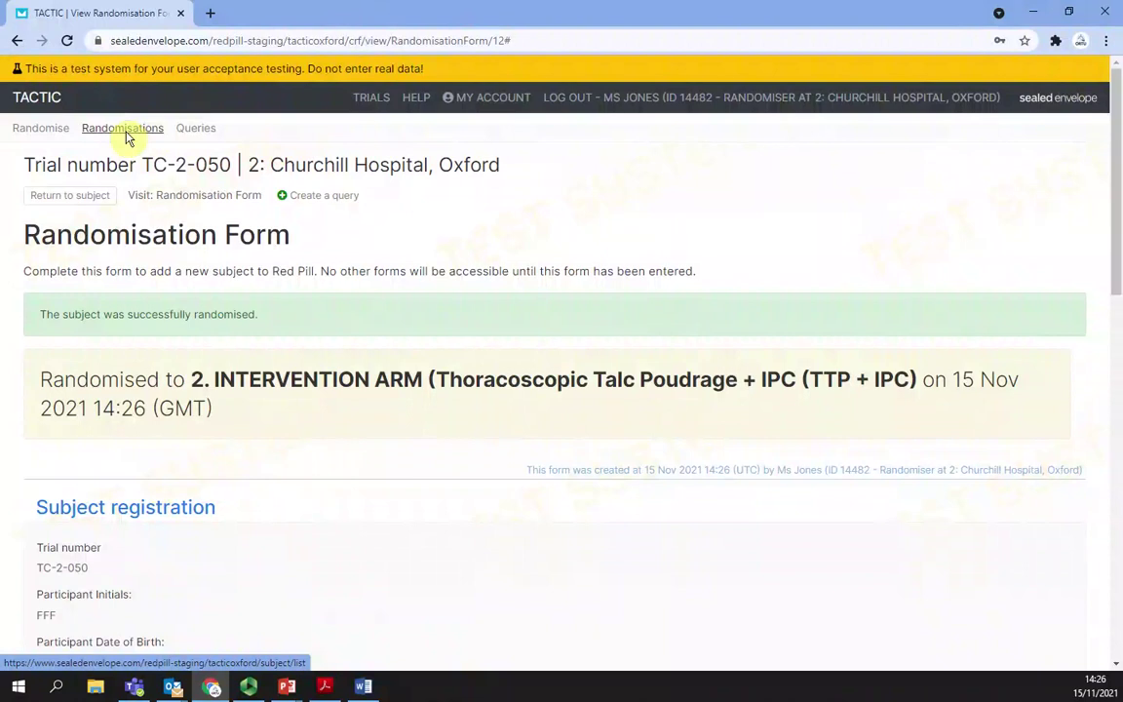
{"action": "left_click", "coordinate": [126, 137]}
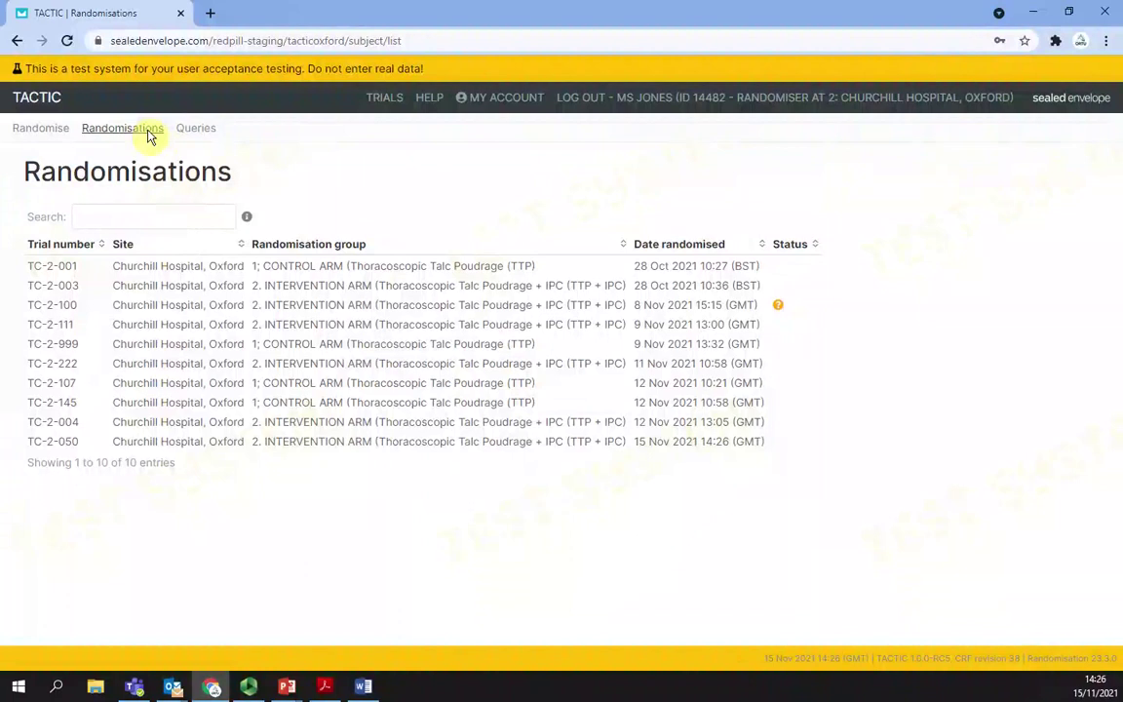
Step: Open TC-2-001's randomisation form, scroll through it, and return to the Randomisations list
{"action": "left_click", "coordinate": [224, 266]}
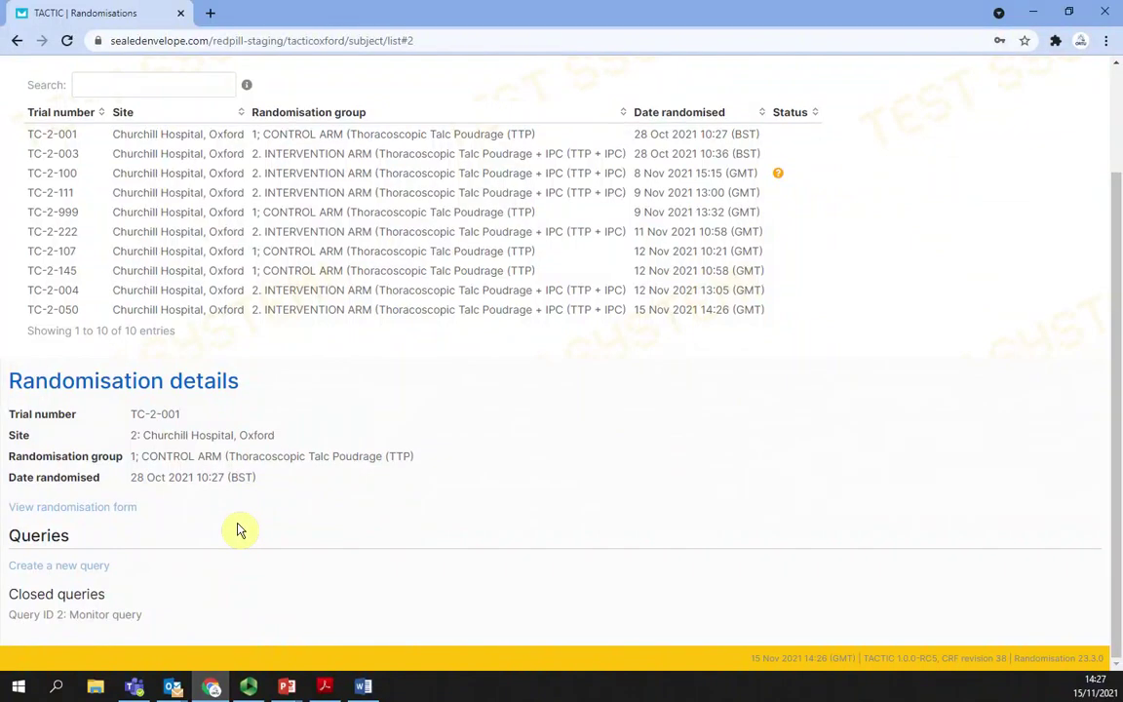
{"action": "left_click", "coordinate": [60, 515]}
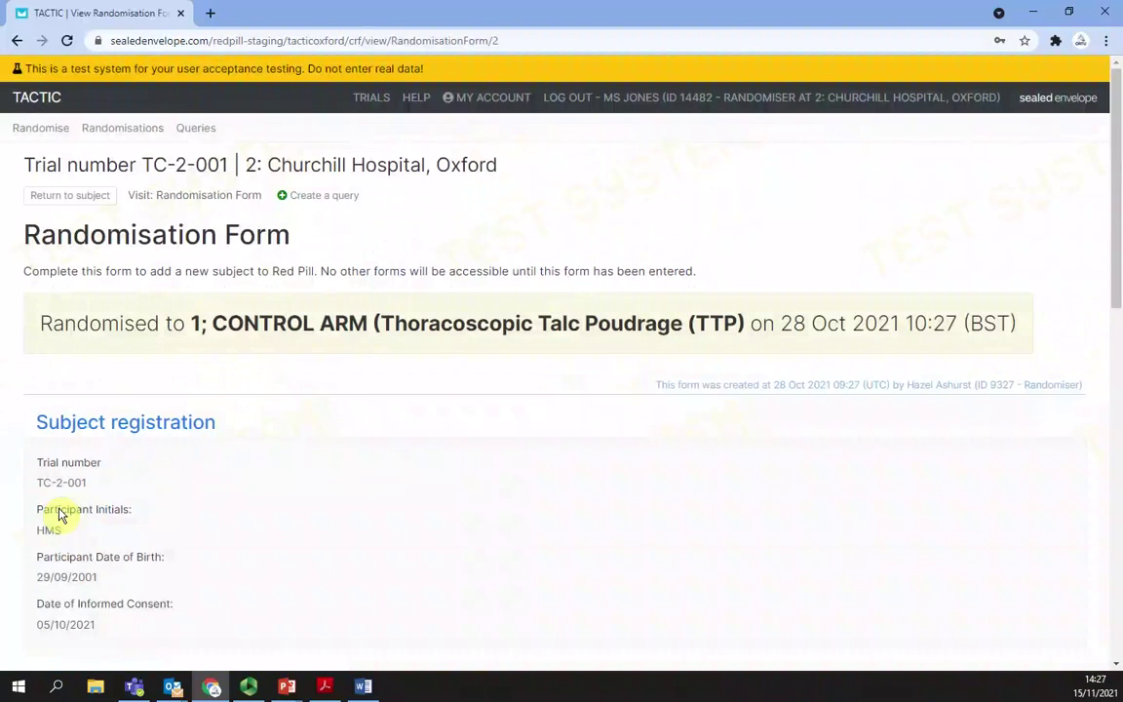
{"action": "scroll", "coordinate": [197, 504], "scroll_direction": "down", "scroll_amount": 1}
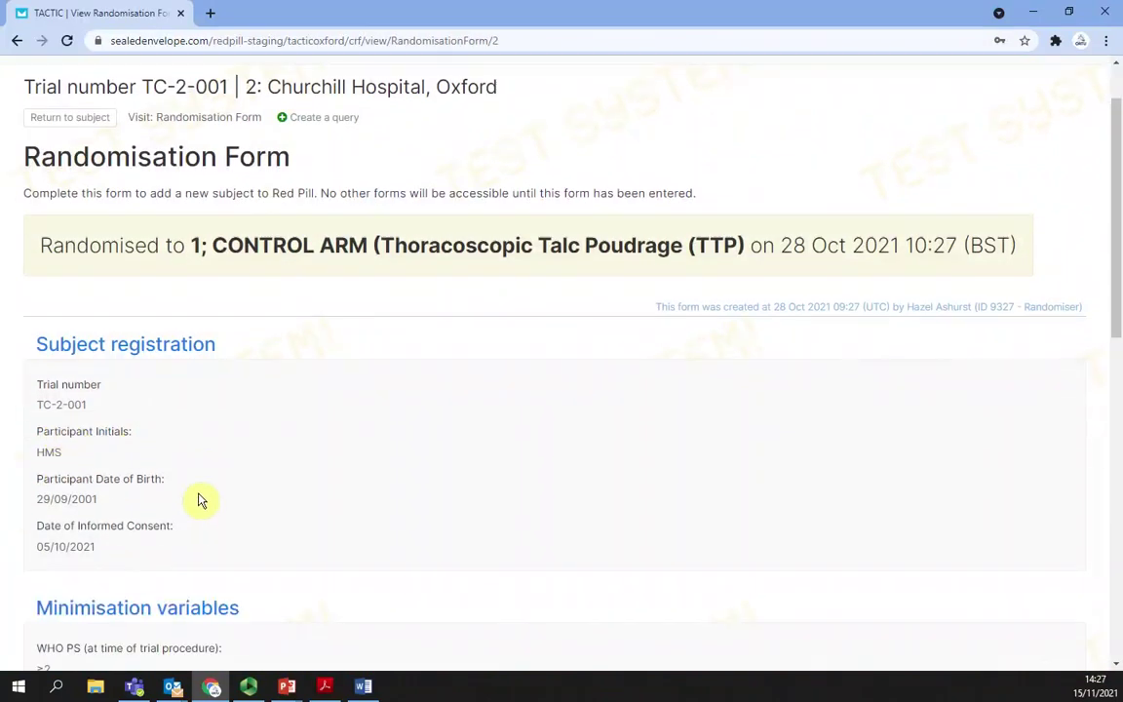
{"action": "scroll", "coordinate": [197, 501], "scroll_direction": "down", "scroll_amount": 3}
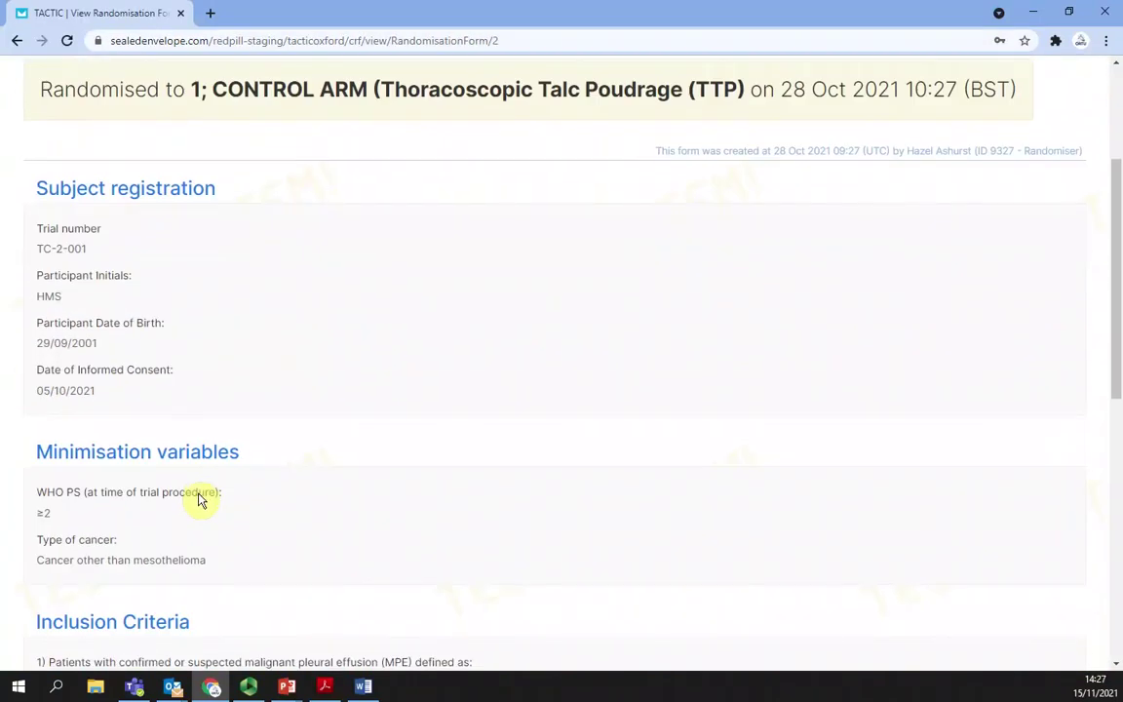
{"action": "scroll", "coordinate": [198, 500], "scroll_direction": "down", "scroll_amount": 5}
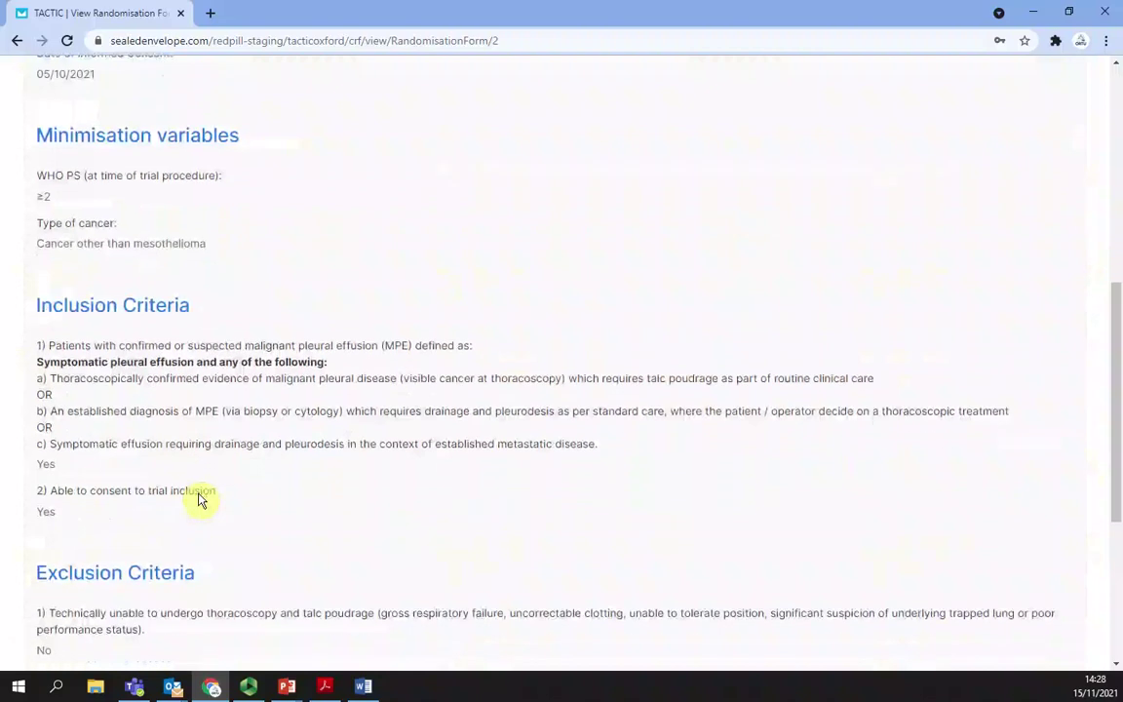
{"action": "scroll", "coordinate": [198, 500], "scroll_direction": "down", "scroll_amount": 3}
{"action": "scroll", "coordinate": [198, 499], "scroll_direction": "up", "scroll_amount": 5}
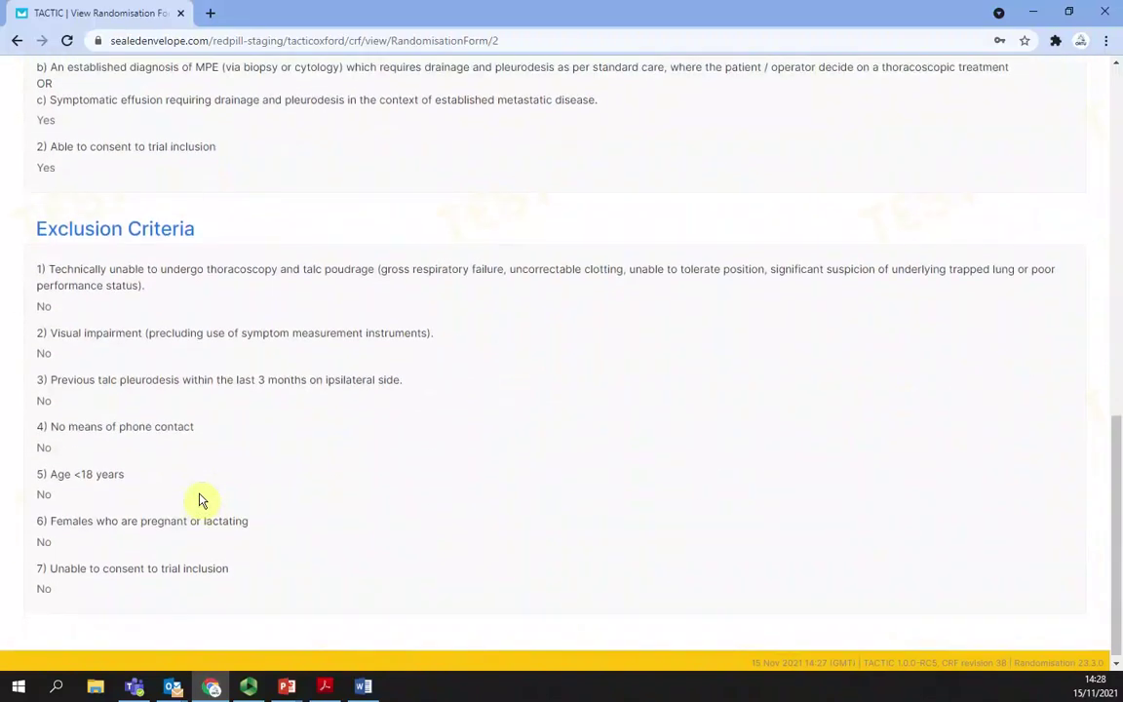
{"action": "scroll", "coordinate": [200, 499], "scroll_direction": "up", "scroll_amount": 5}
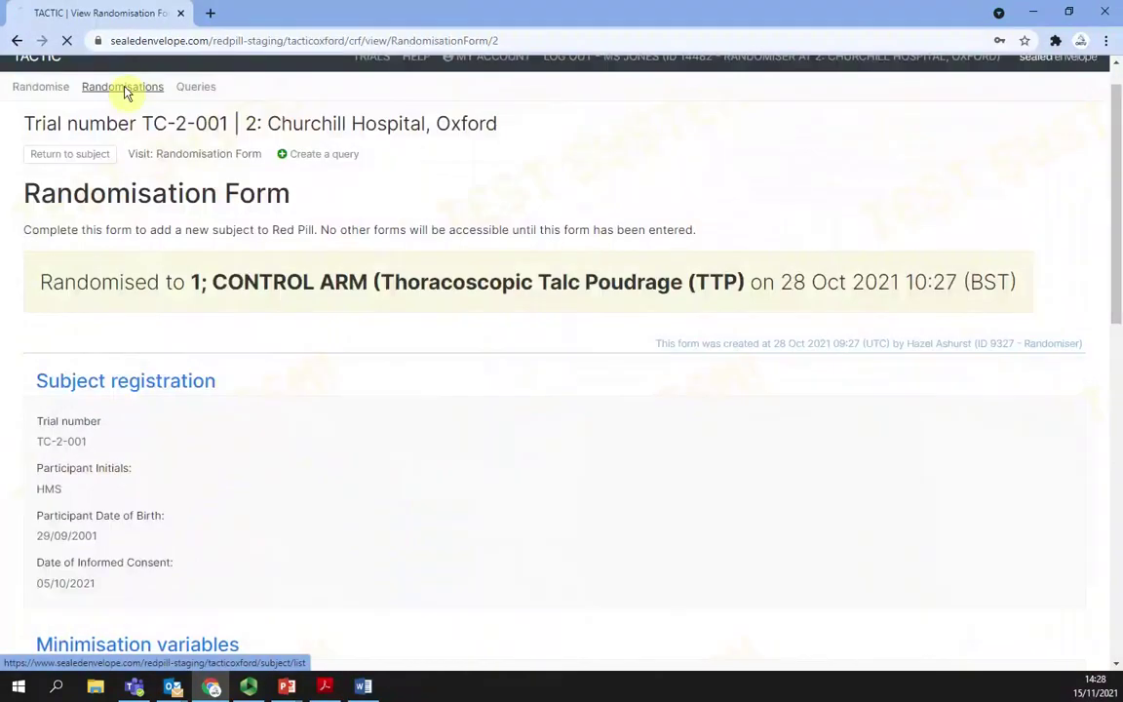
{"action": "left_click", "coordinate": [125, 90]}
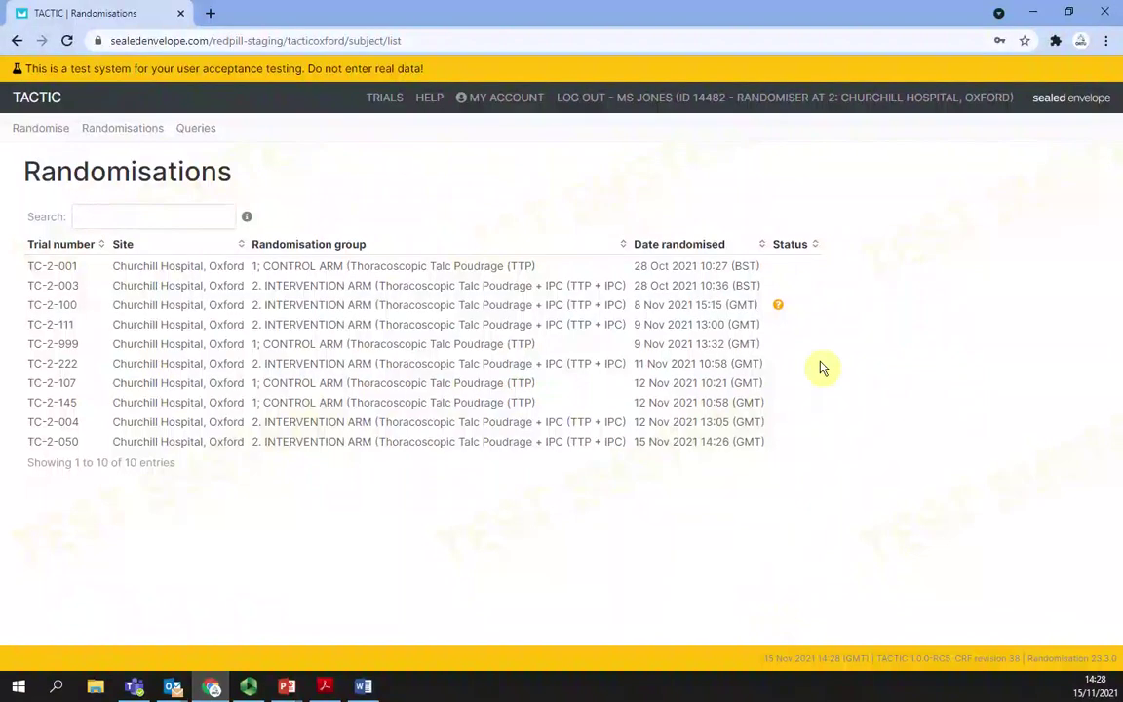
{"action": "mouse_move", "coordinate": [783, 310]}
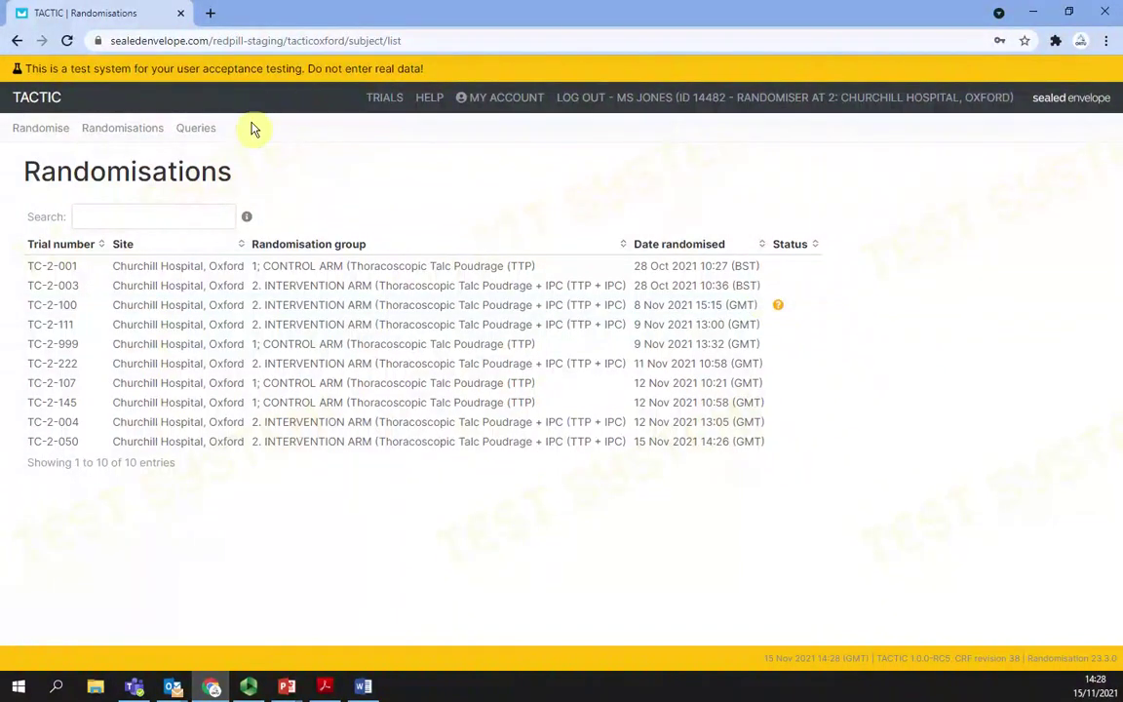
Step: Open query ID 3, 'Query on Date of Birth' for TC-2-100, for editing
{"action": "left_click", "coordinate": [193, 134]}
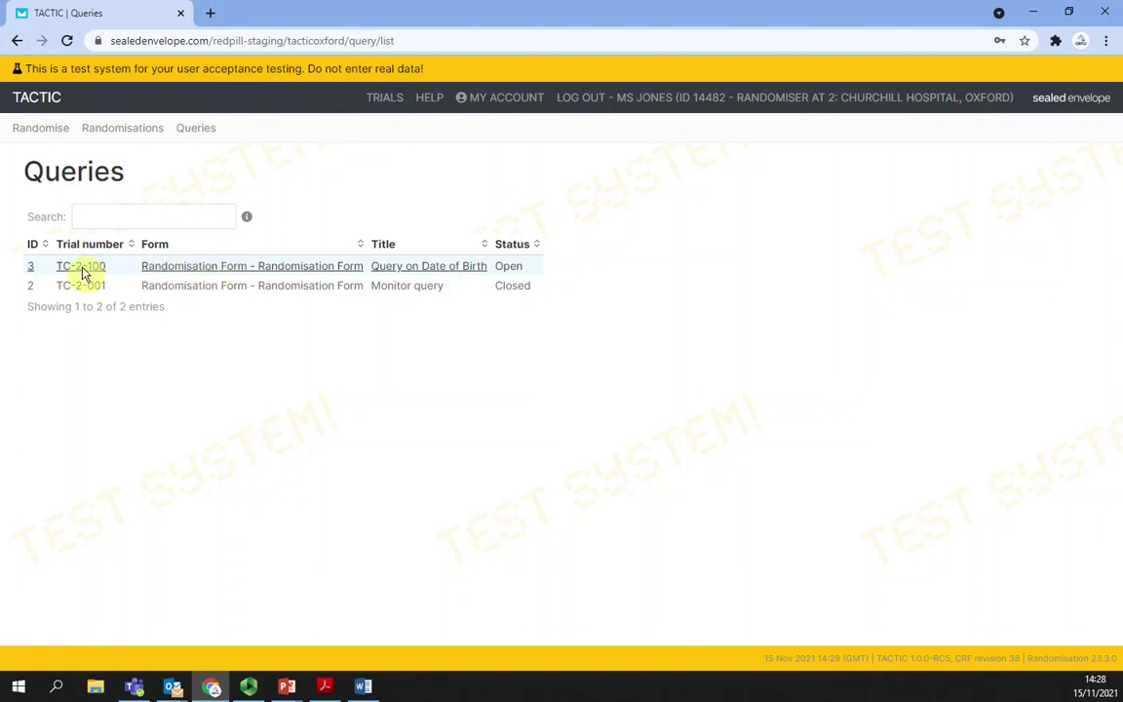
{"action": "left_click", "coordinate": [184, 272]}
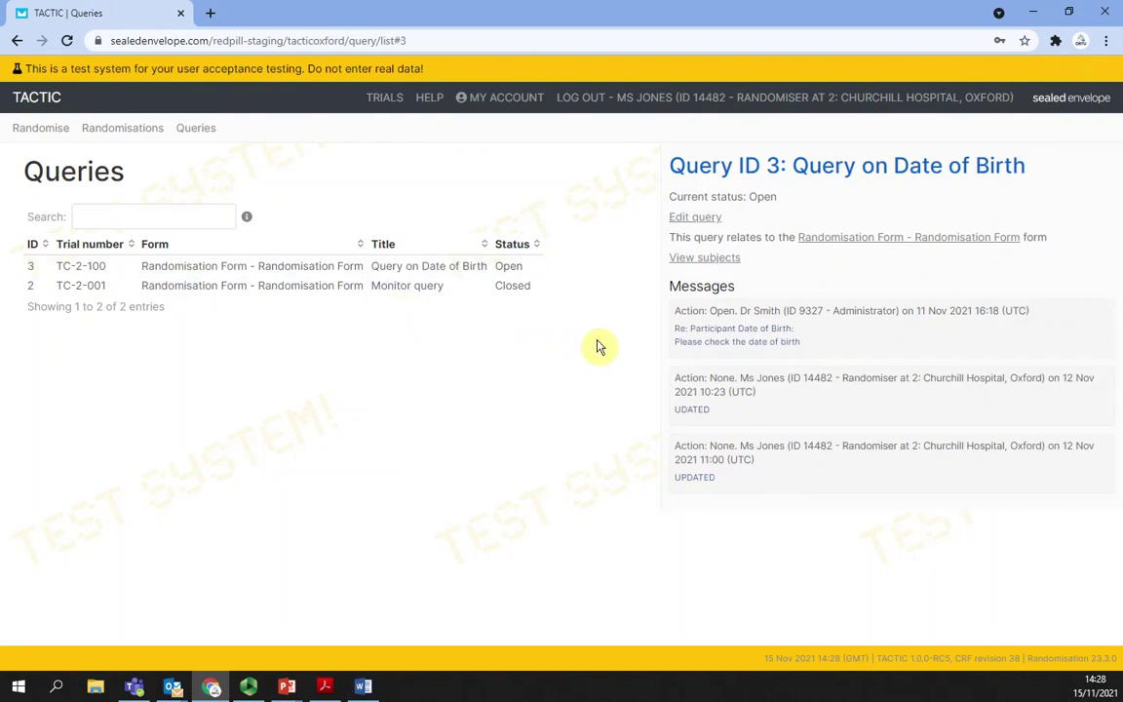
{"action": "left_click", "coordinate": [695, 218]}
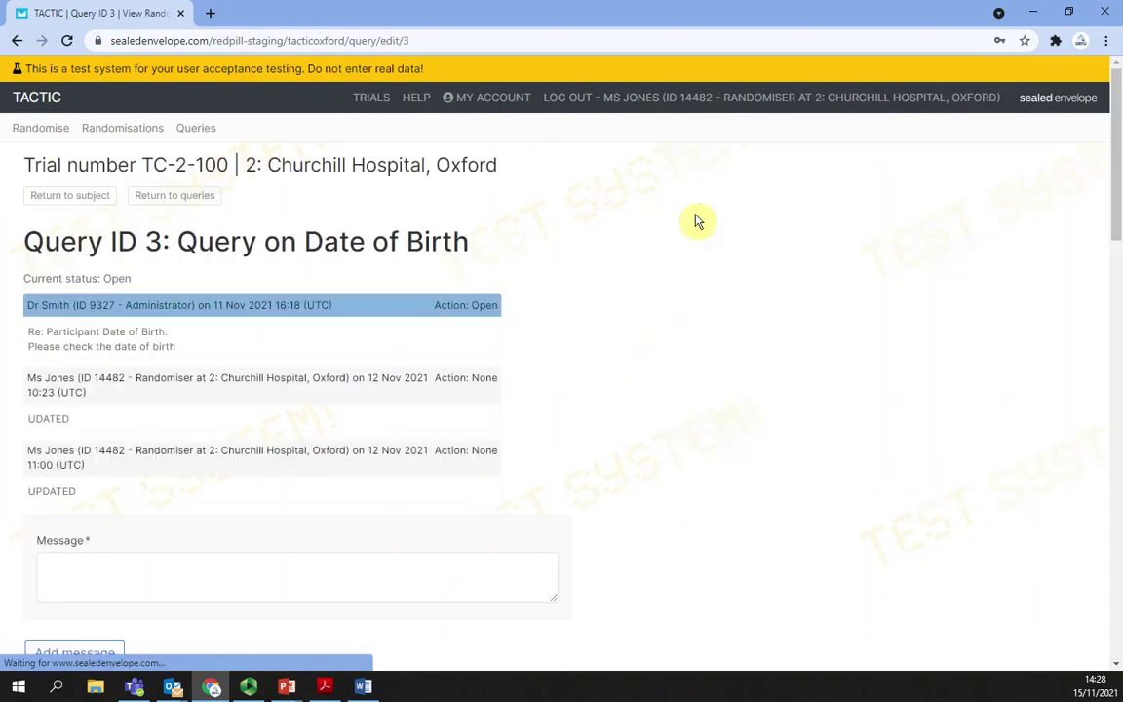
Step: Post the reply 'Nothing further' to the date-of-birth query
{"action": "left_click", "coordinate": [381, 578]}
{"action": "type", "text": "Nothing further"}
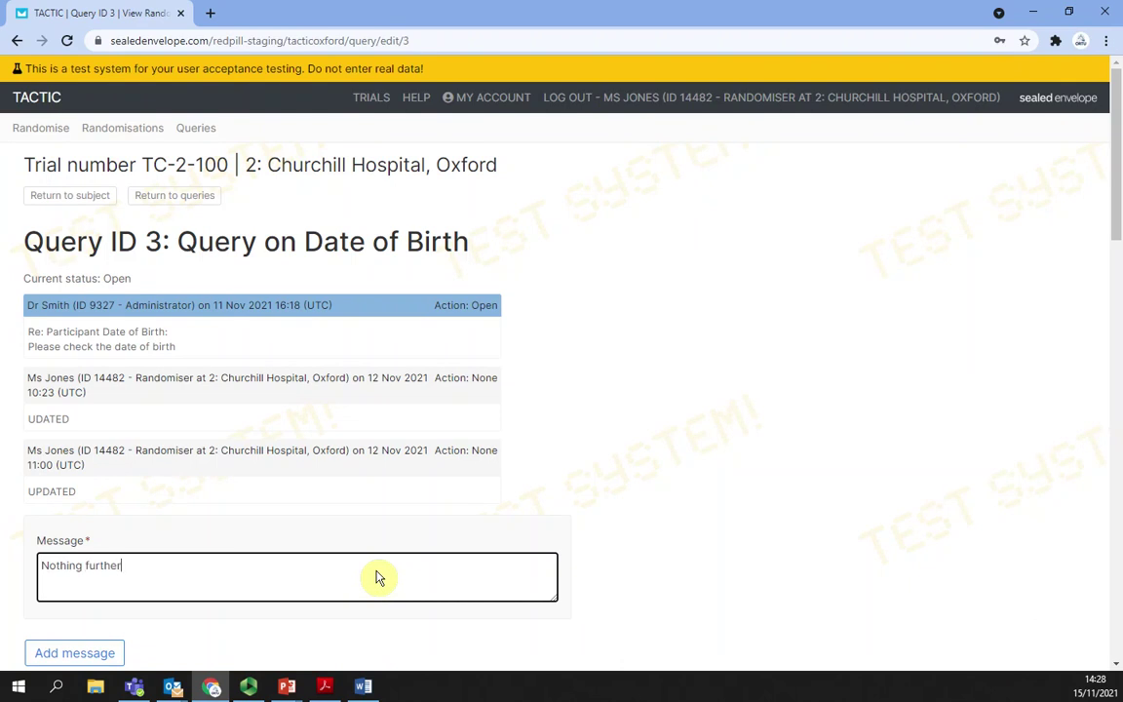
{"action": "left_click", "coordinate": [57, 650]}
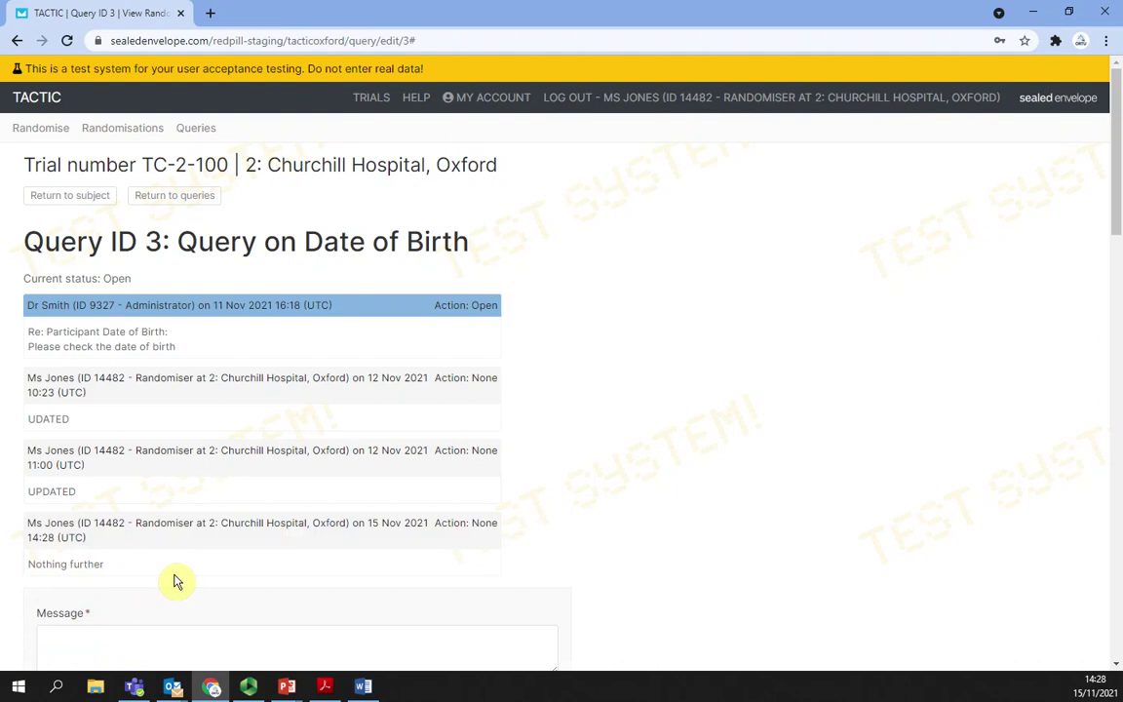
Step: Scroll through the linked Randomisation Form below the query
{"action": "scroll", "coordinate": [186, 556], "scroll_direction": "down", "scroll_amount": 3}
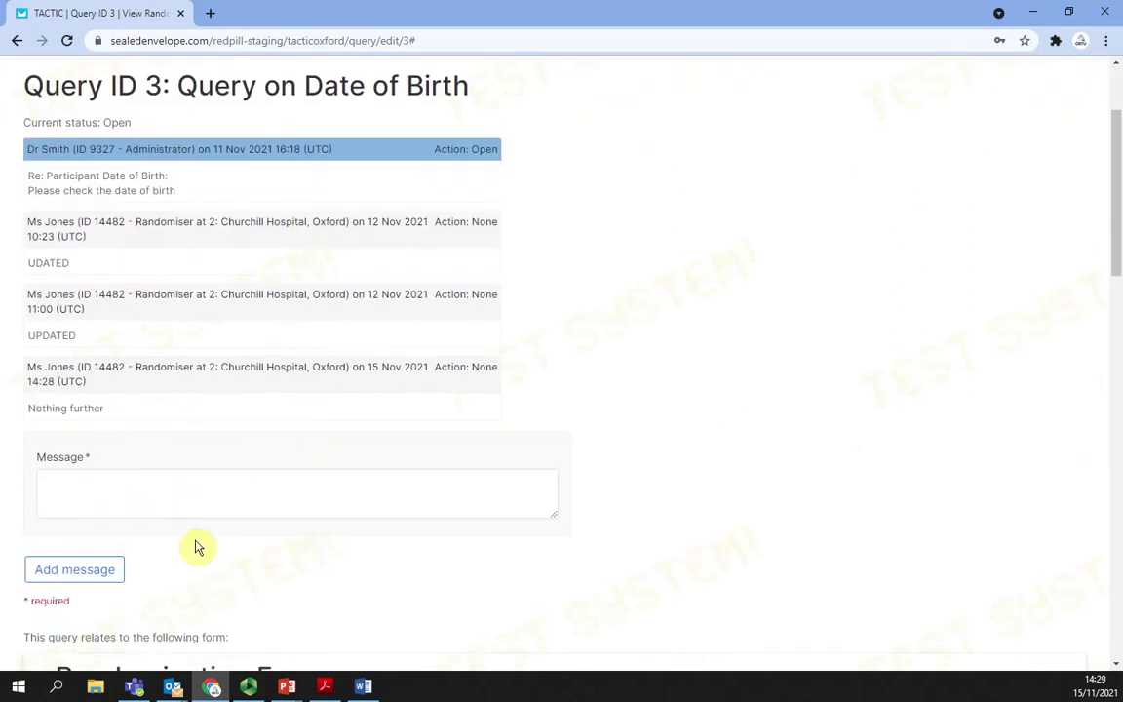
{"action": "scroll", "coordinate": [195, 548], "scroll_direction": "up", "scroll_amount": 2}
{"action": "scroll", "coordinate": [195, 549], "scroll_direction": "down", "scroll_amount": 3}
{"action": "scroll", "coordinate": [195, 546], "scroll_direction": "down", "scroll_amount": 7}
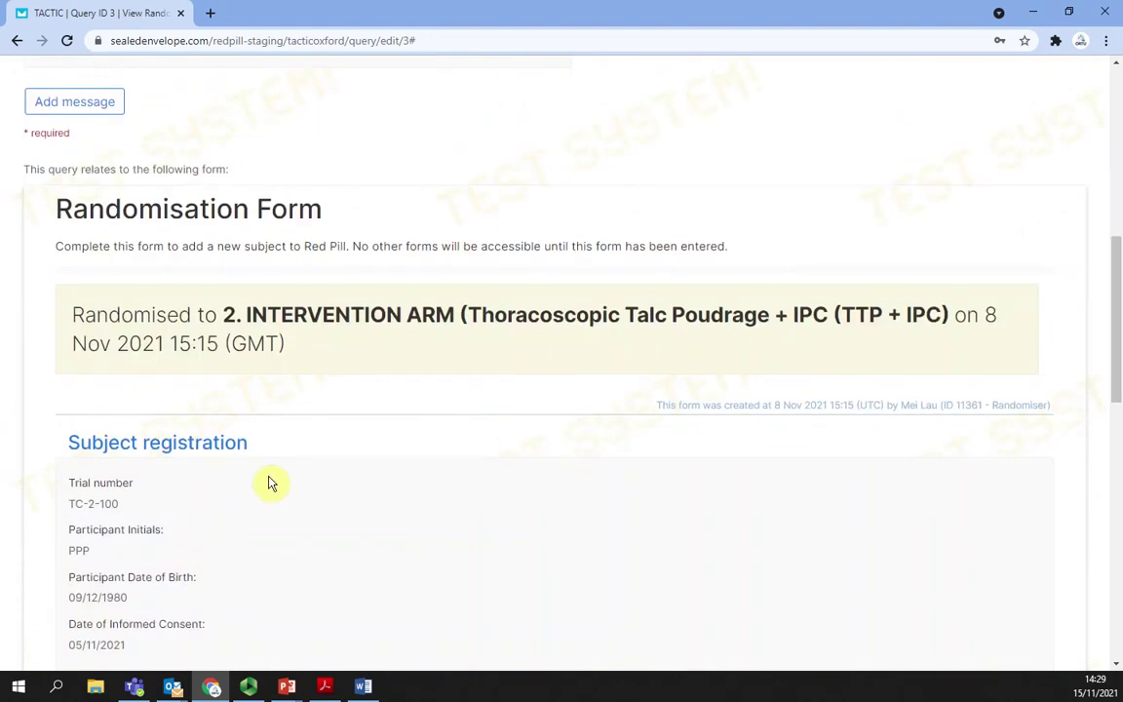
{"action": "scroll", "coordinate": [271, 484], "scroll_direction": "down", "scroll_amount": 3}
{"action": "scroll", "coordinate": [271, 484], "scroll_direction": "down", "scroll_amount": 1}
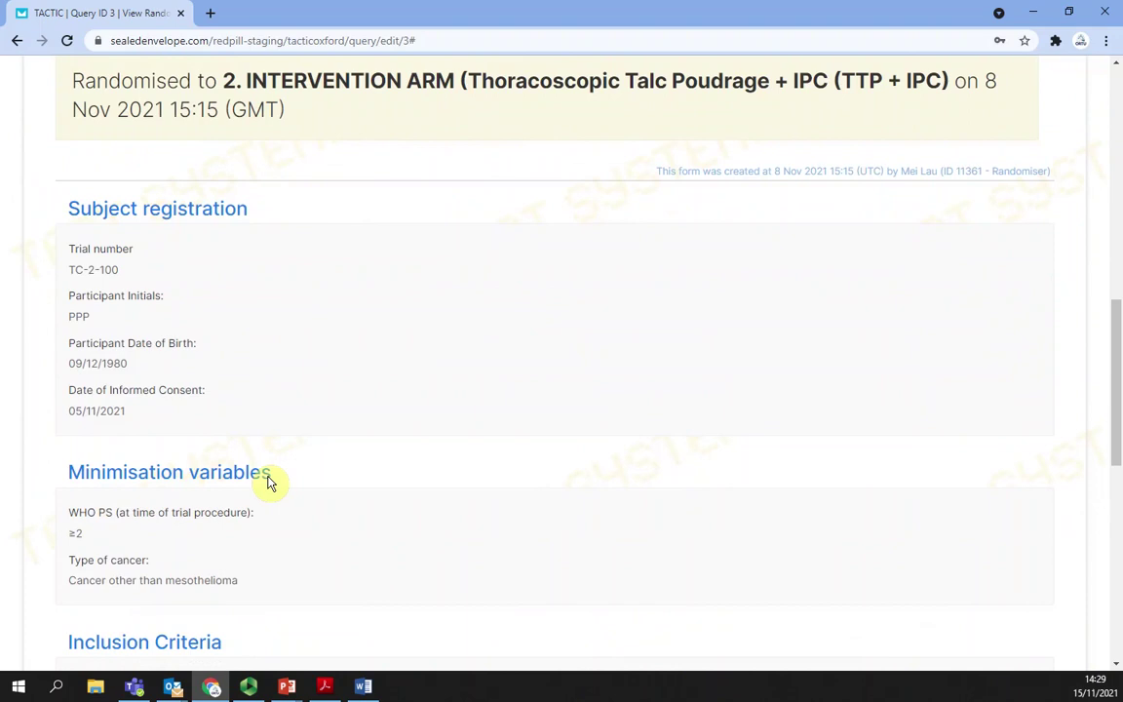
{"action": "scroll", "coordinate": [269, 482], "scroll_direction": "down", "scroll_amount": 6}
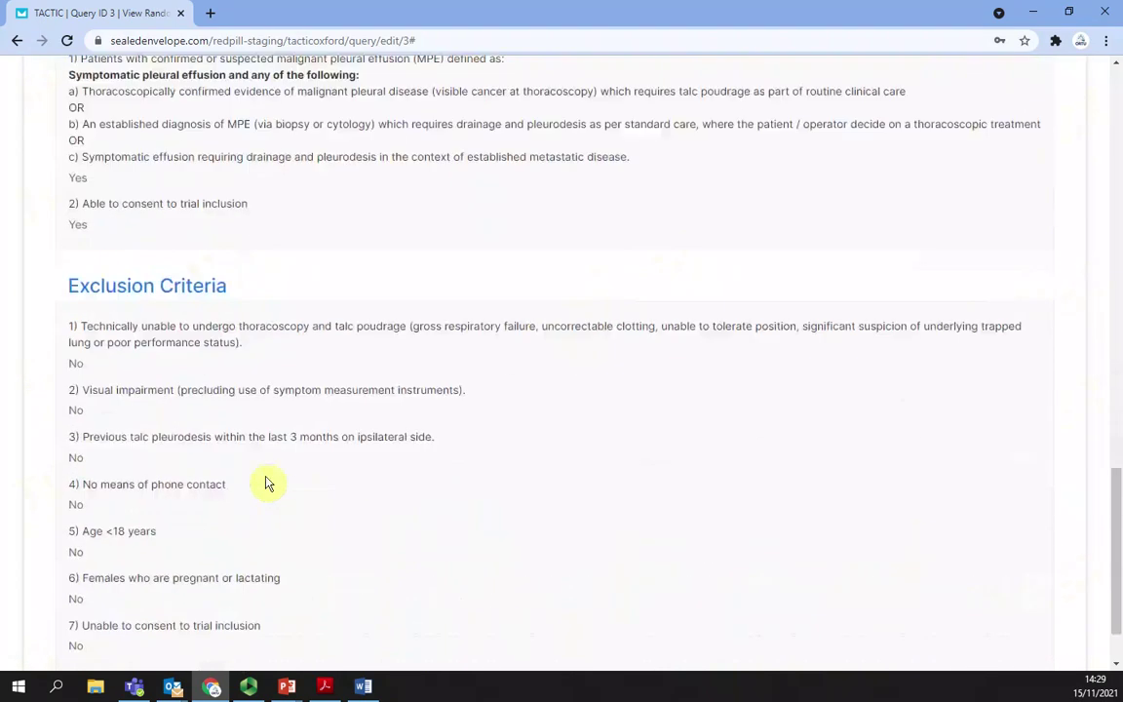
{"action": "scroll", "coordinate": [267, 480], "scroll_direction": "down", "scroll_amount": 2}
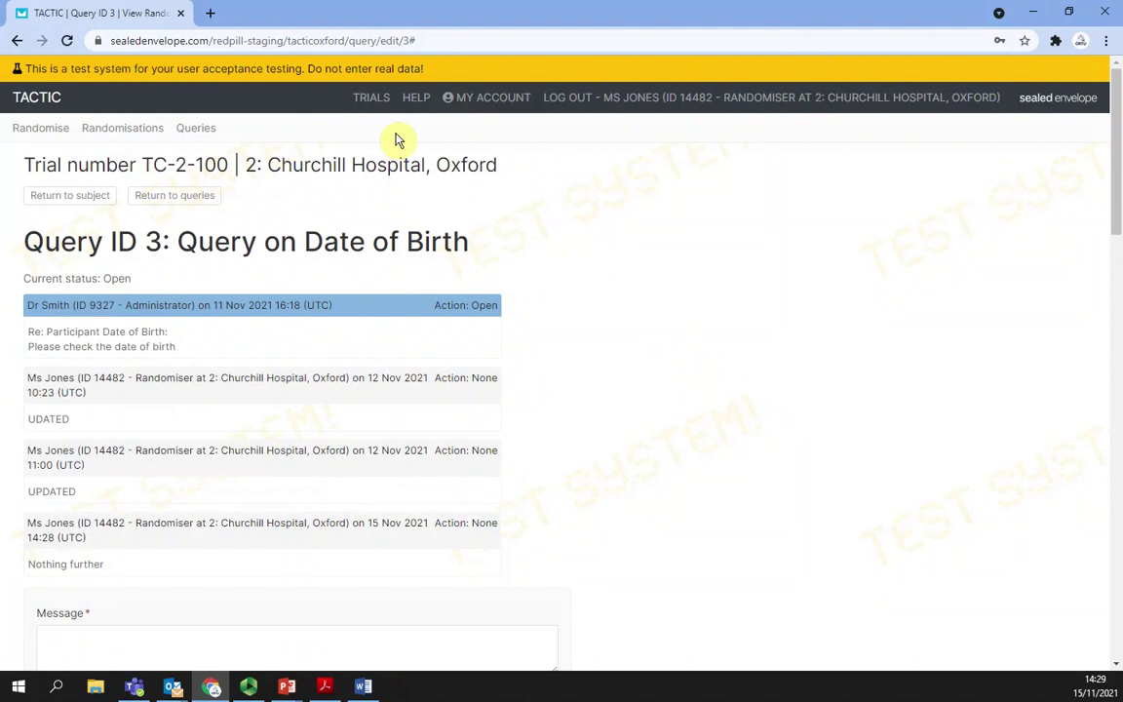
Step: Return to the TACTIC trial home page and log out
{"action": "left_click", "coordinate": [35, 98]}
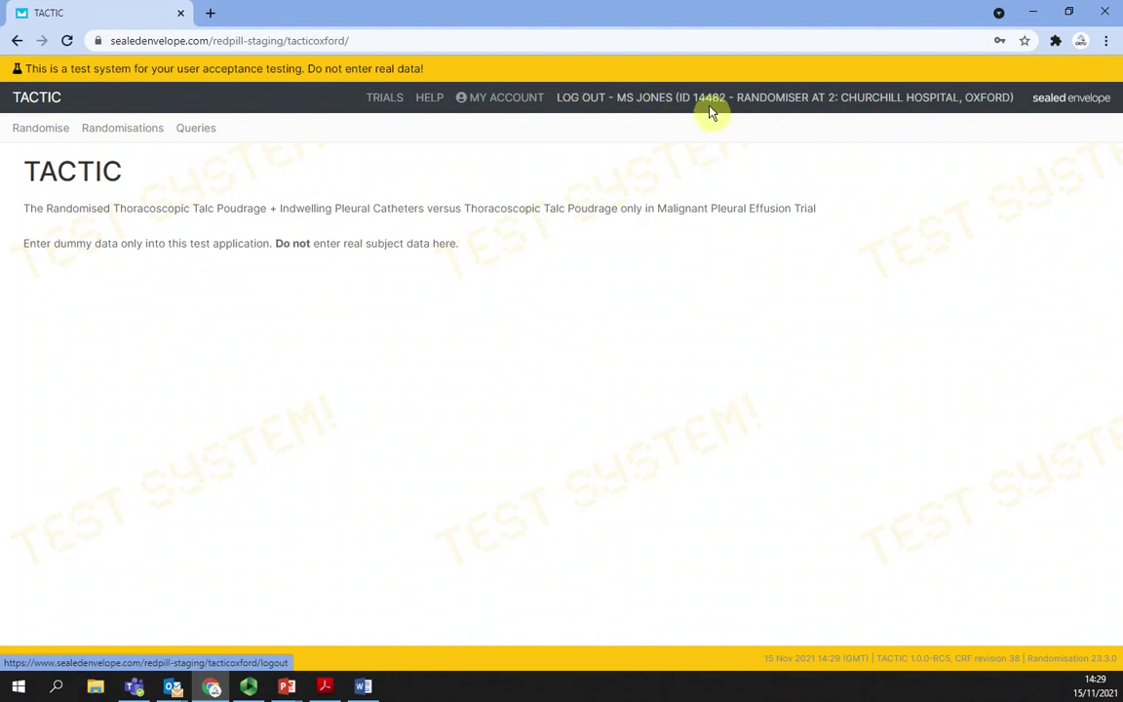
{"action": "left_click", "coordinate": [738, 113]}
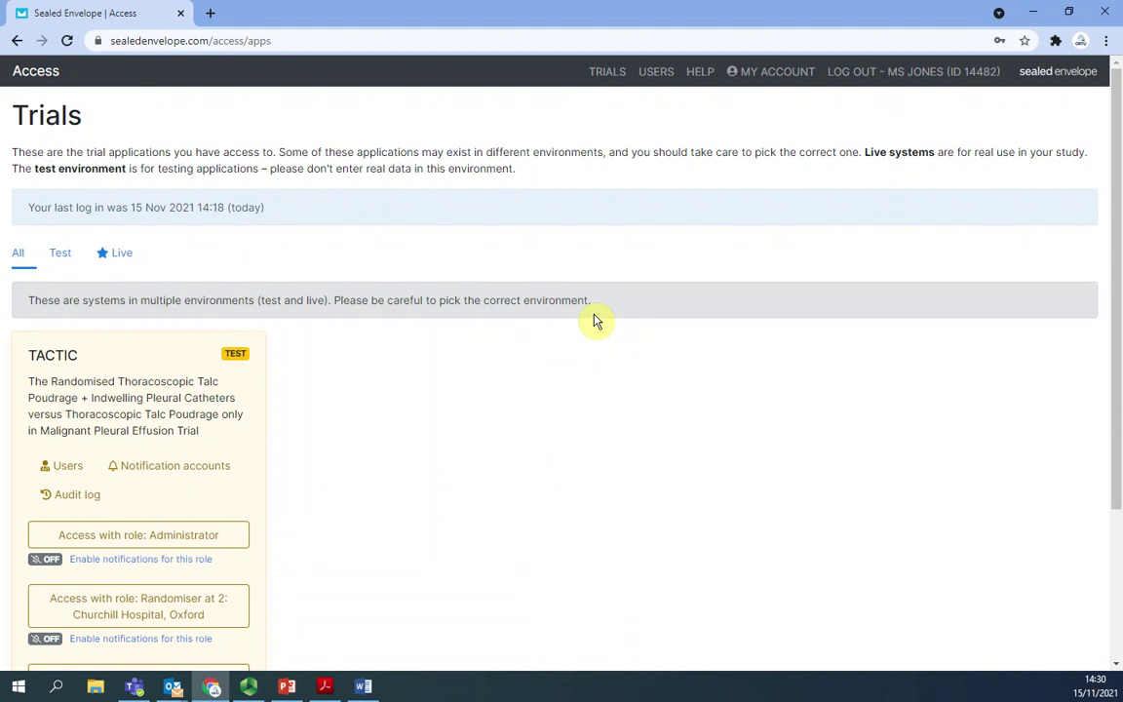
Step: Read through the Log in page of the help documentation
{"action": "left_click", "coordinate": [701, 74]}
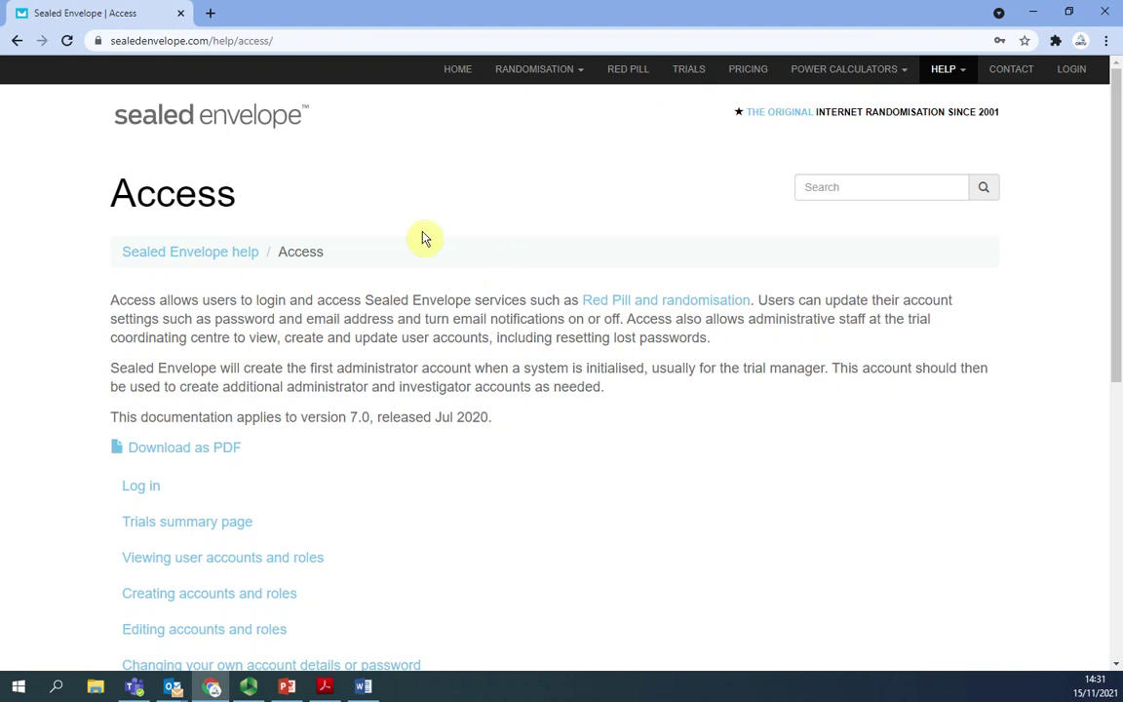
{"action": "scroll", "coordinate": [395, 262], "scroll_direction": "down", "scroll_amount": 1}
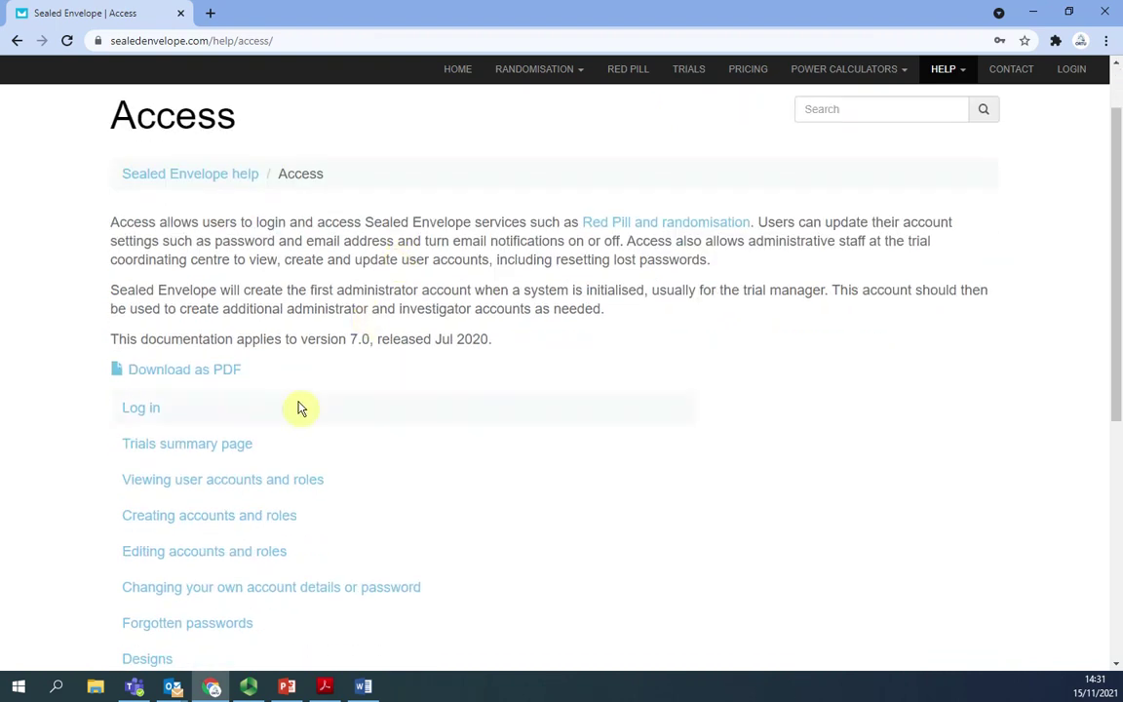
{"action": "left_click", "coordinate": [142, 413]}
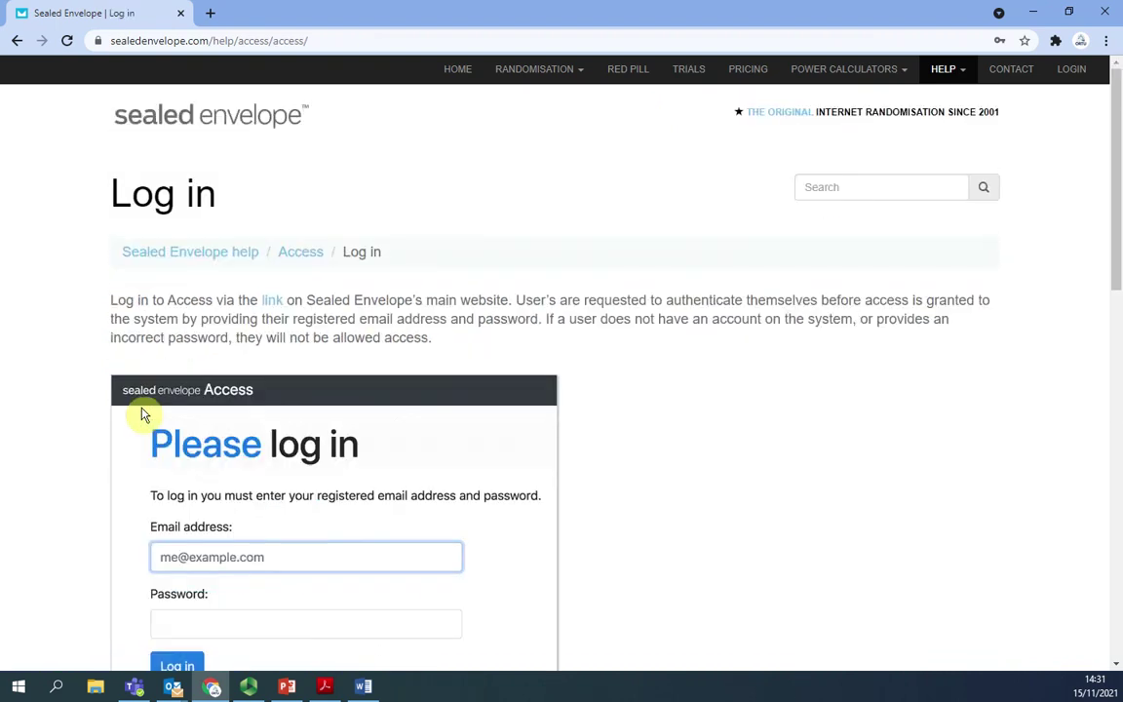
{"action": "scroll", "coordinate": [109, 415], "scroll_direction": "down", "scroll_amount": 3}
{"action": "scroll", "coordinate": [110, 414], "scroll_direction": "down", "scroll_amount": 6}
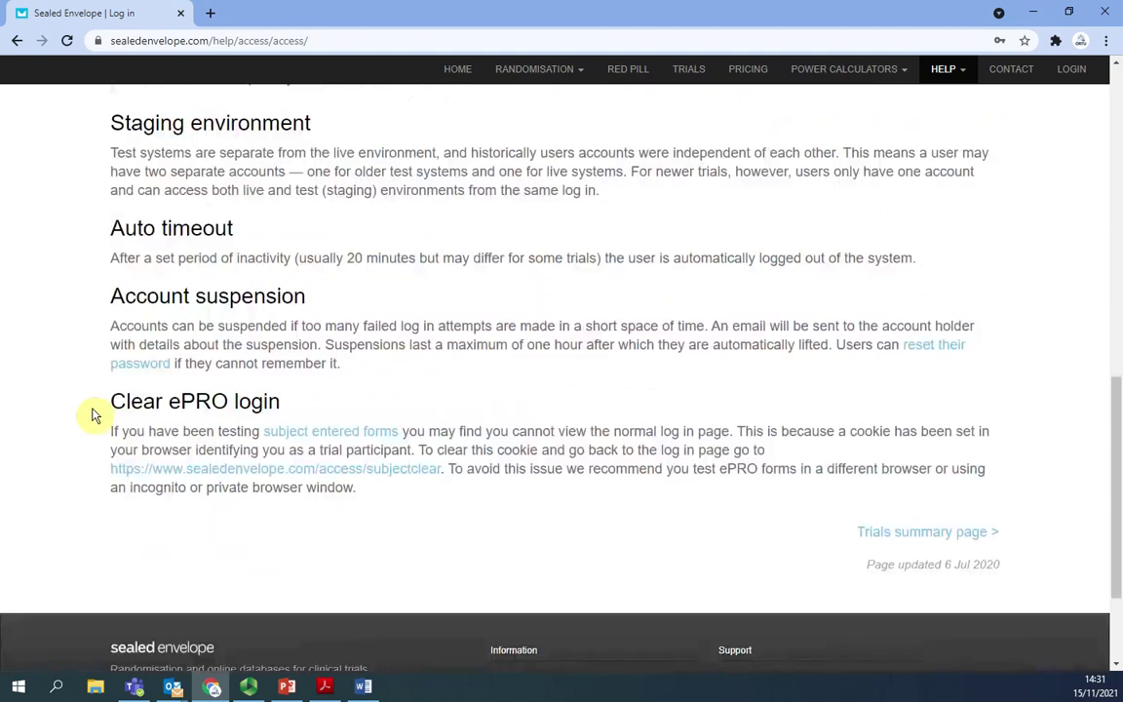
{"action": "scroll", "coordinate": [94, 415], "scroll_direction": "up", "scroll_amount": 10}
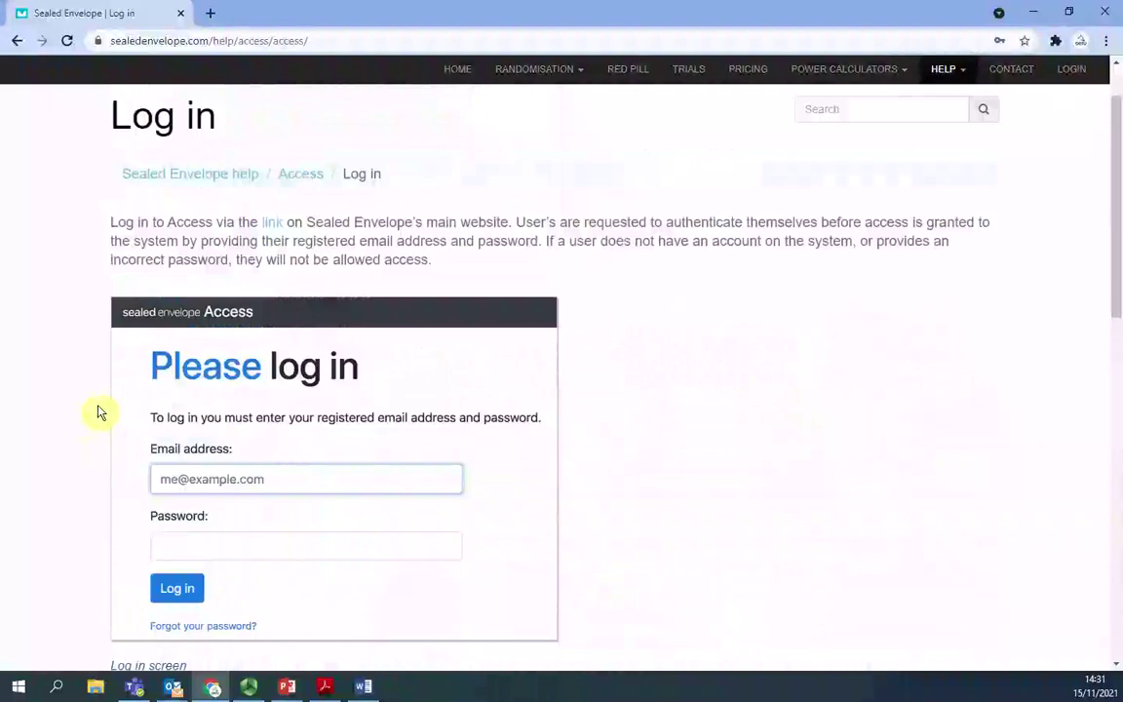
{"action": "scroll", "coordinate": [97, 412], "scroll_direction": "up", "scroll_amount": 1}
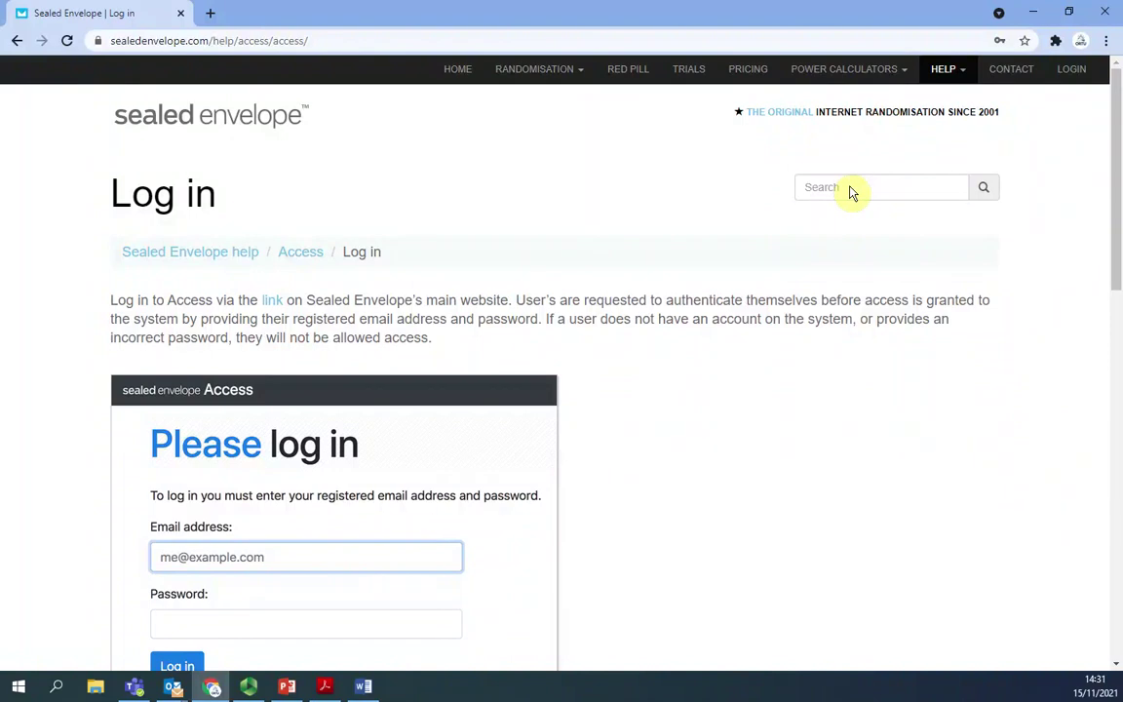
Step: Search the help documentation for 'minimisation'
{"action": "left_click", "coordinate": [850, 192]}
{"action": "type", "text": "minimisation"}
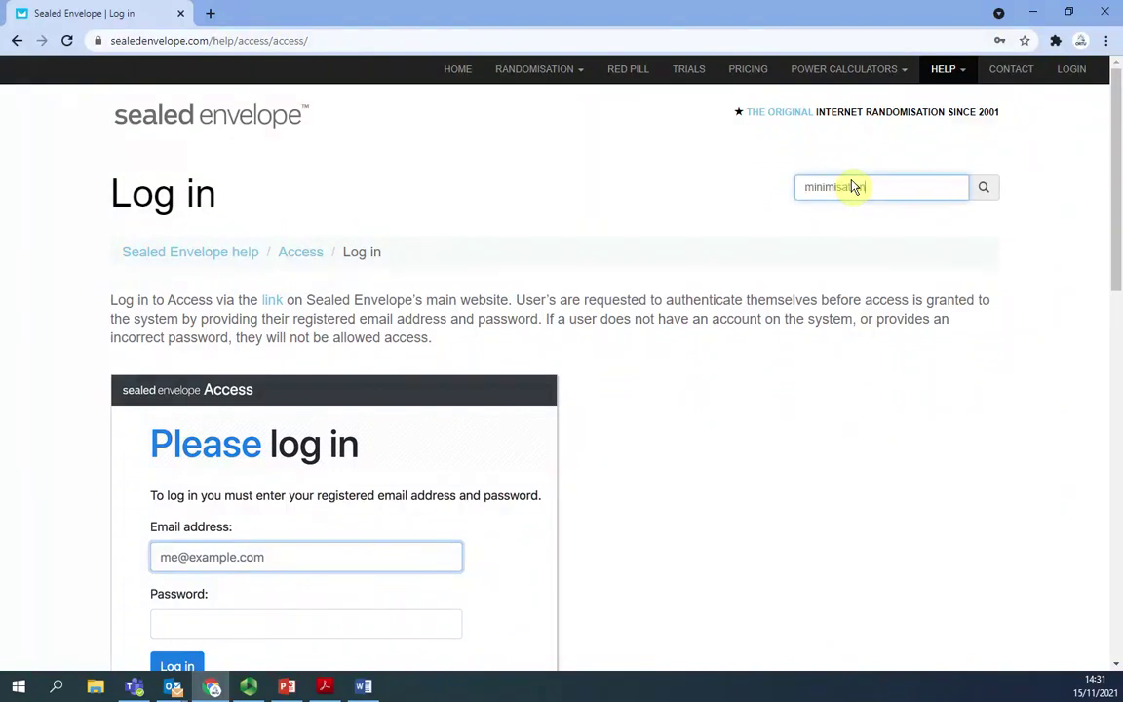
{"action": "key", "text": "Return"}
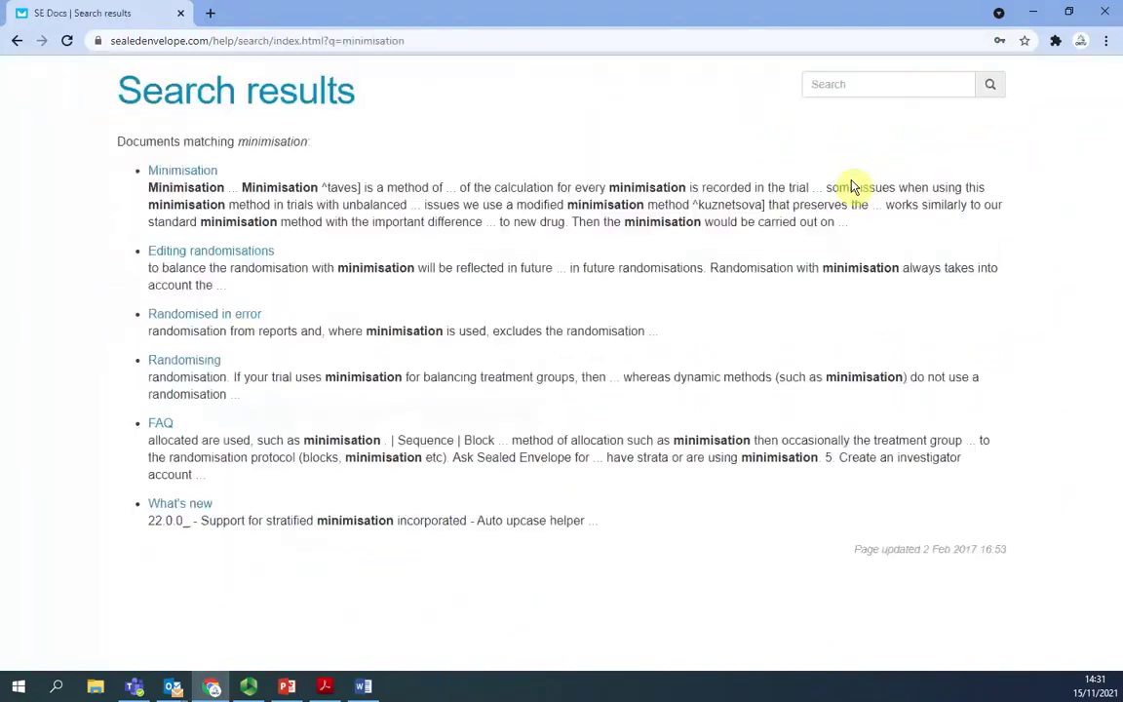
Step: Open the Minimisation help article and scroll through its worked example
{"action": "left_click", "coordinate": [180, 171]}
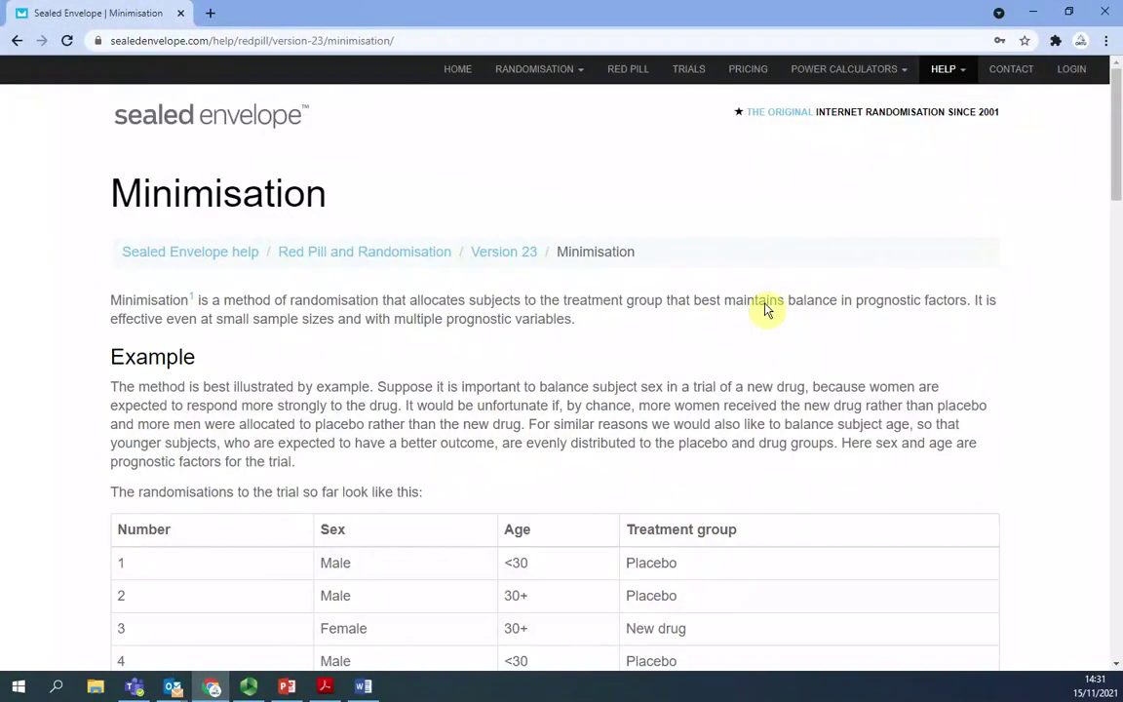
{"action": "scroll", "coordinate": [763, 317], "scroll_direction": "down", "scroll_amount": 2}
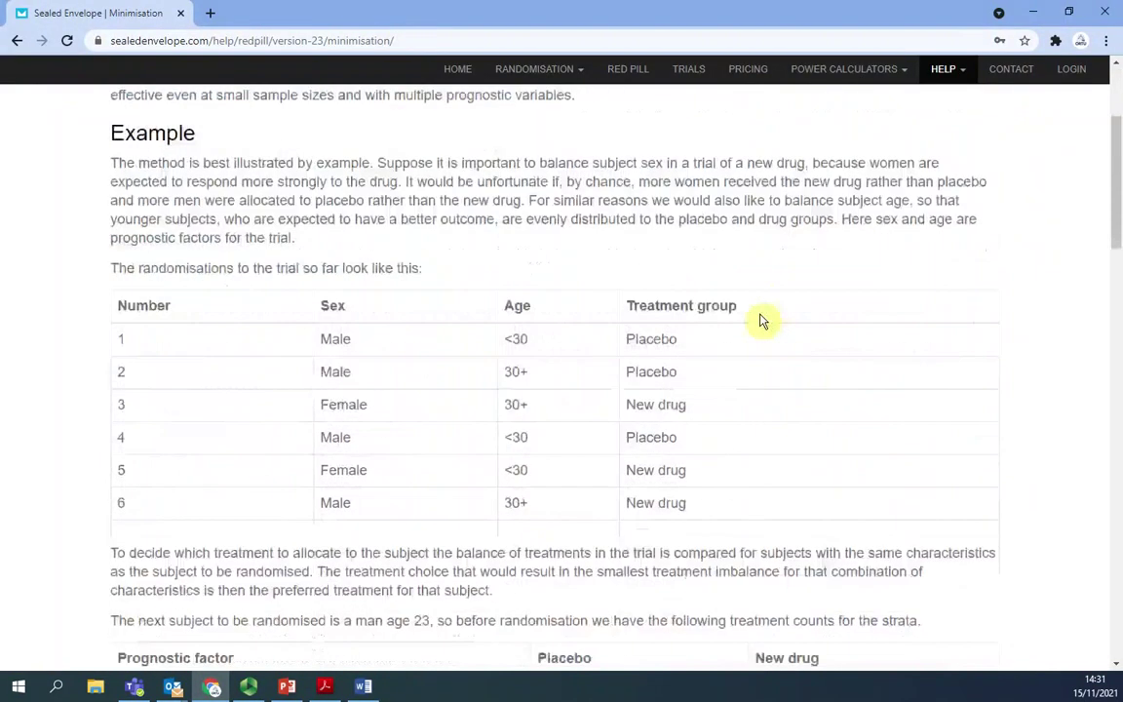
{"action": "scroll", "coordinate": [763, 321], "scroll_direction": "down", "scroll_amount": 4}
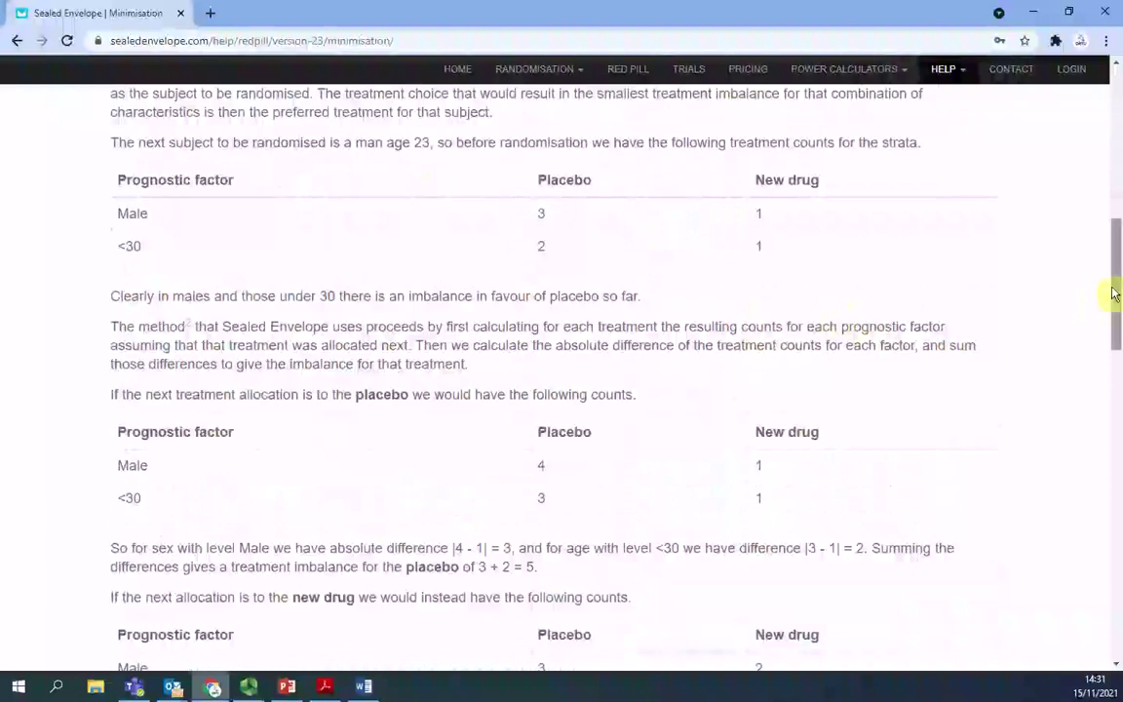
{"action": "left_click_drag", "start_coordinate": [1114, 295], "coordinate": [1111, 152]}
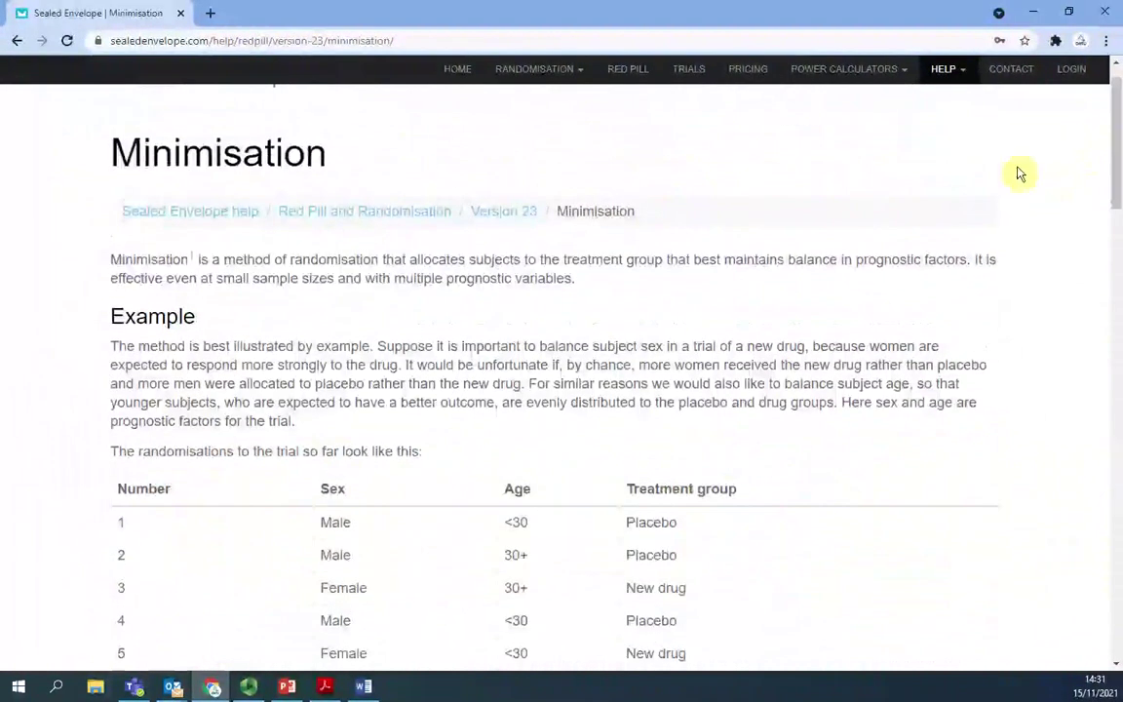
{"action": "mouse_move", "coordinate": [940, 70]}
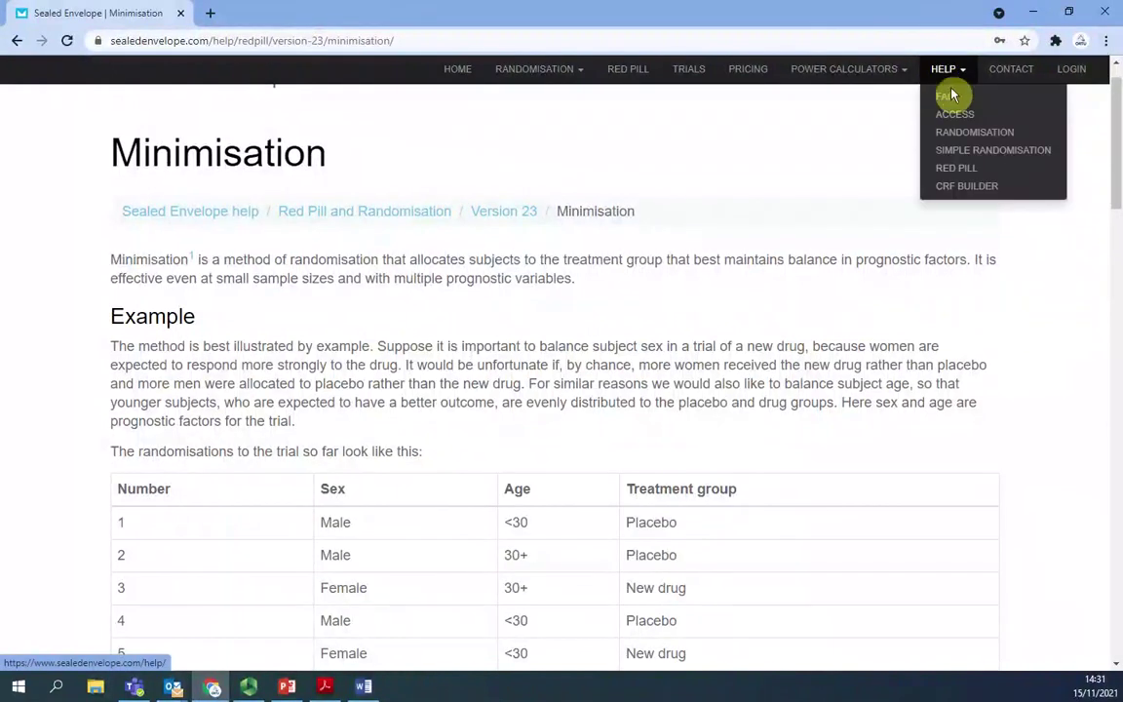